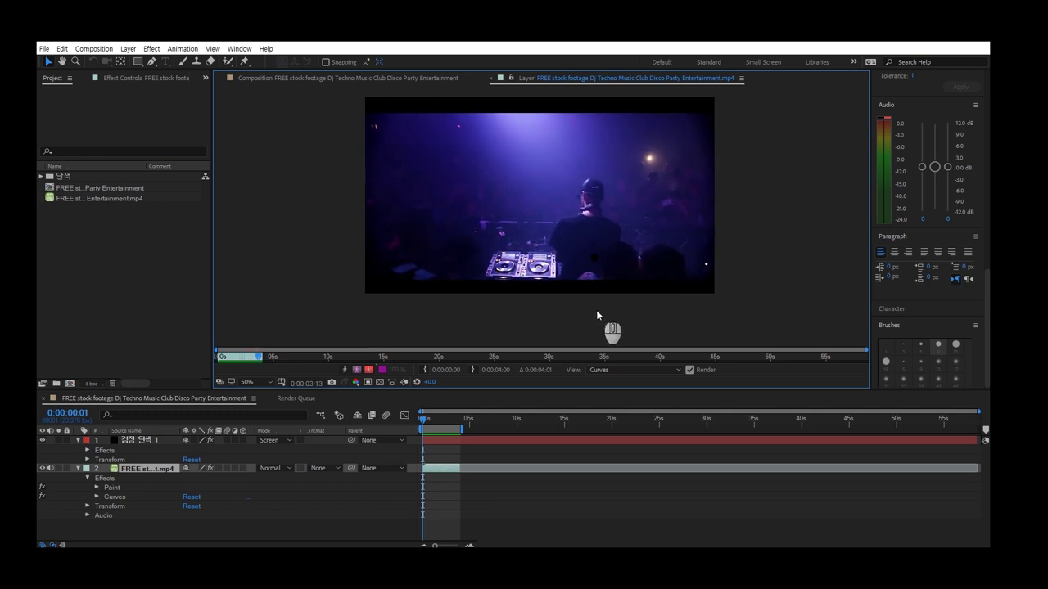
Create a new composition named Tutorial and add the FREE stock footage DJ video to it as a layer.
click(303, 77)
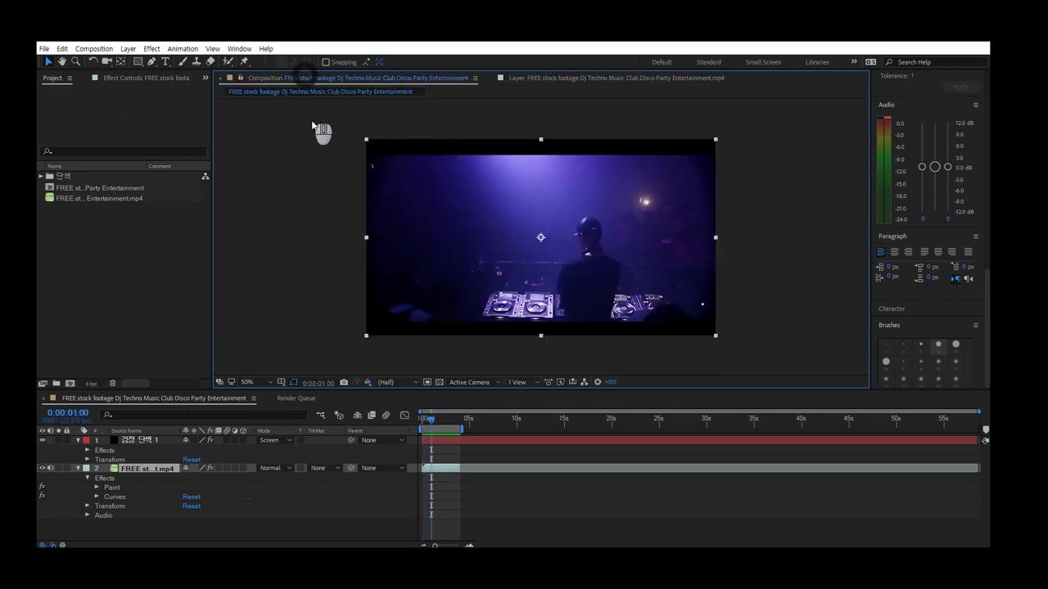
click(213, 527)
right_click(107, 228)
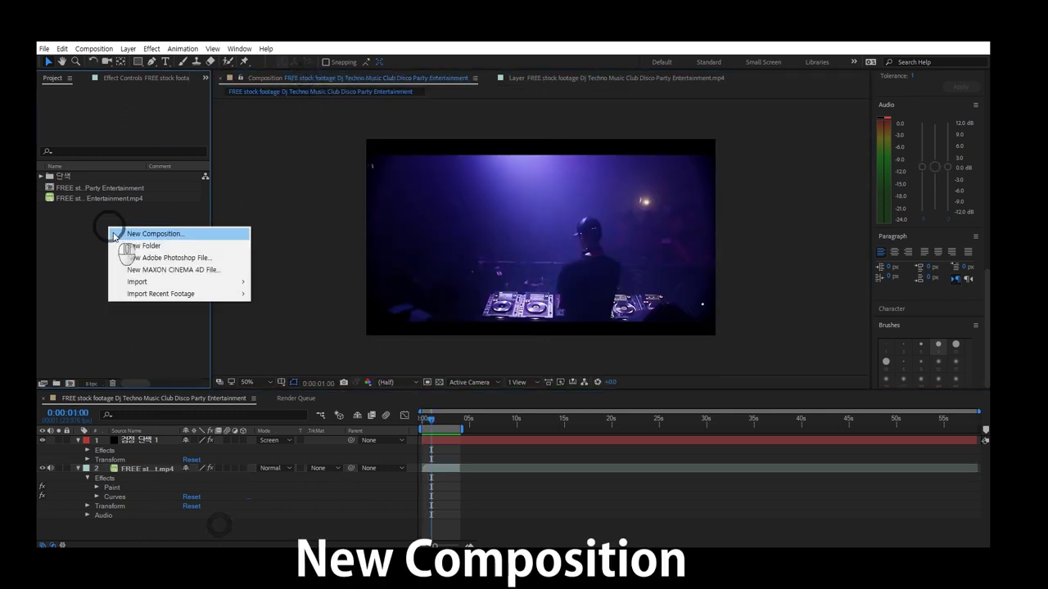
click(149, 236)
text(Tutorial)
key(Return)
drag(79, 206, 172, 455)
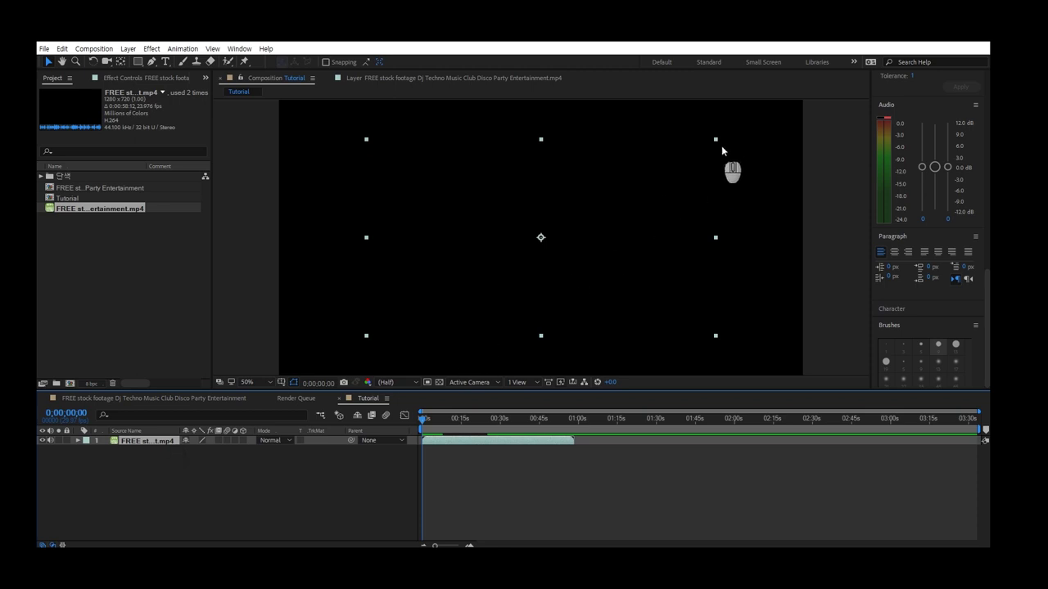
Preview the DJ footage, then trim the video layer and the work area to end at 0;00;06;09.
key(space)
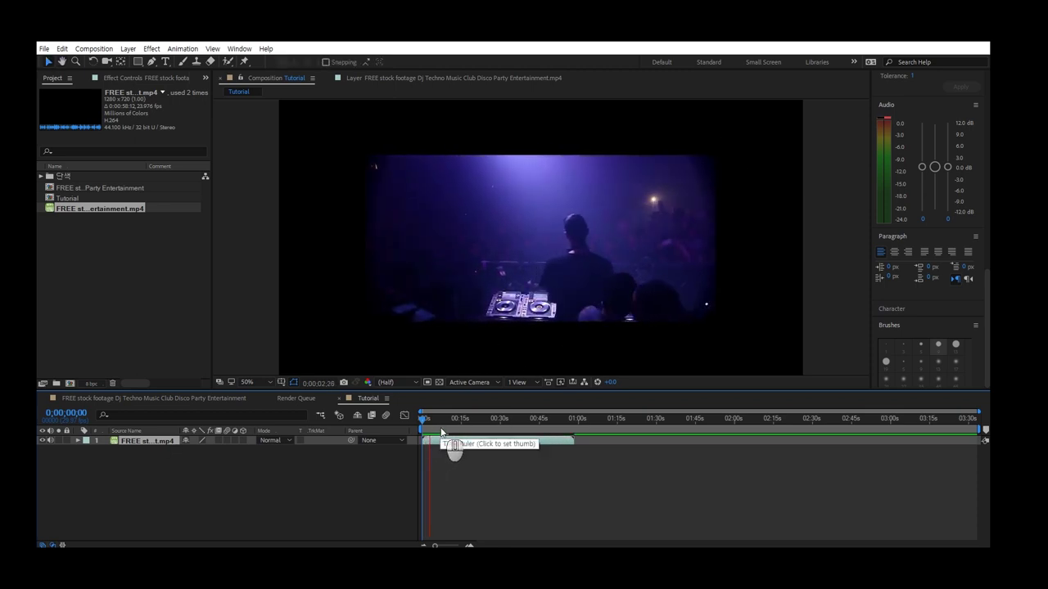
key(space)
key(Return)
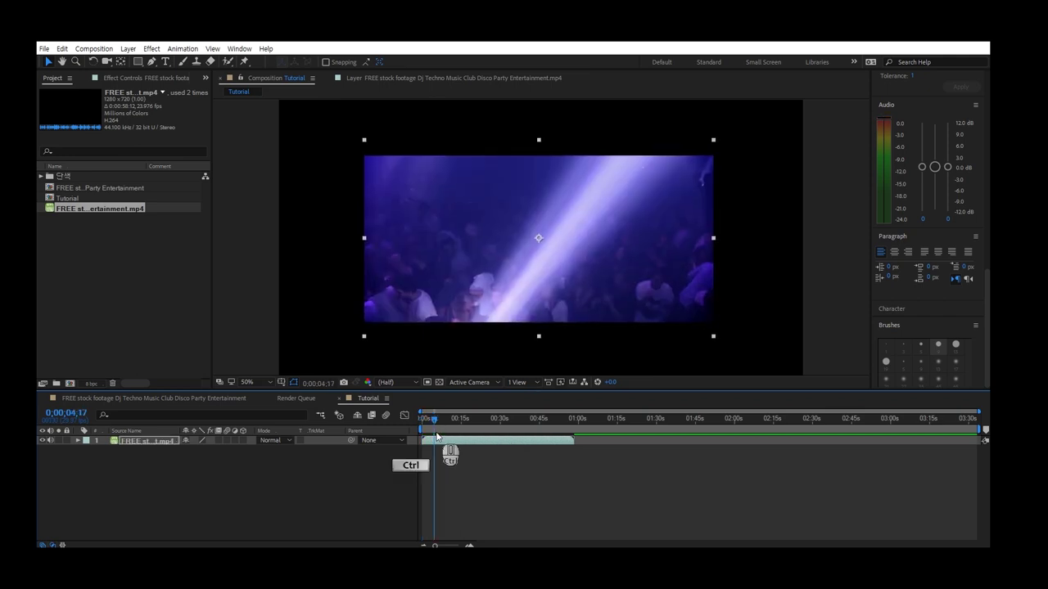
shift+click(434, 422)
drag(434, 422, 440, 423)
drag(572, 440, 446, 454)
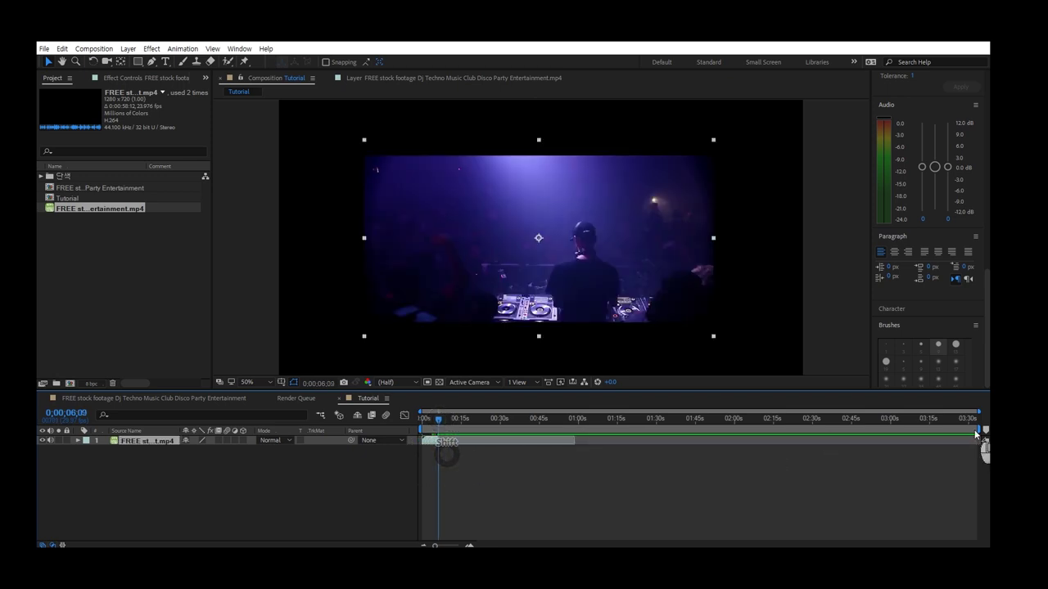
drag(971, 430, 442, 447)
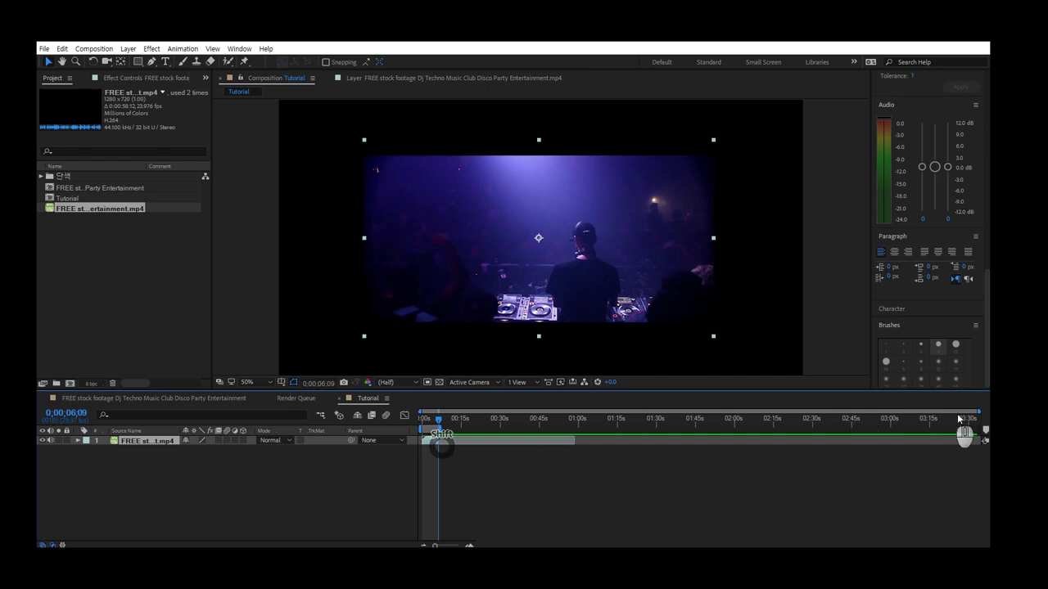
drag(976, 414, 548, 416)
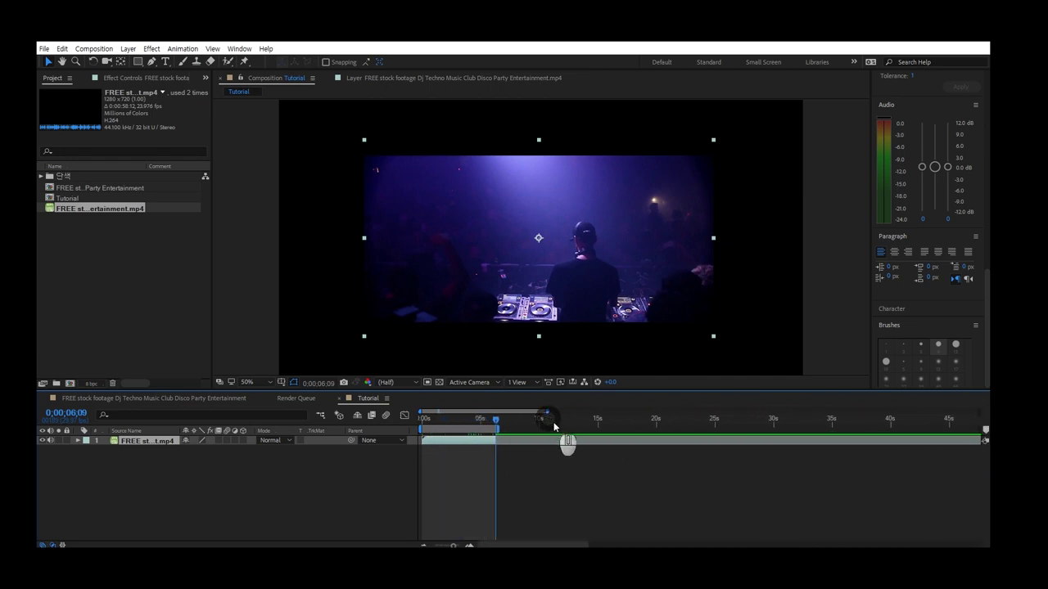
Enlarge the video layer proportionally within the composition frame, leaving a black margin around it.
scroll(532, 233, down, 2)
drag(628, 191, 647, 176)
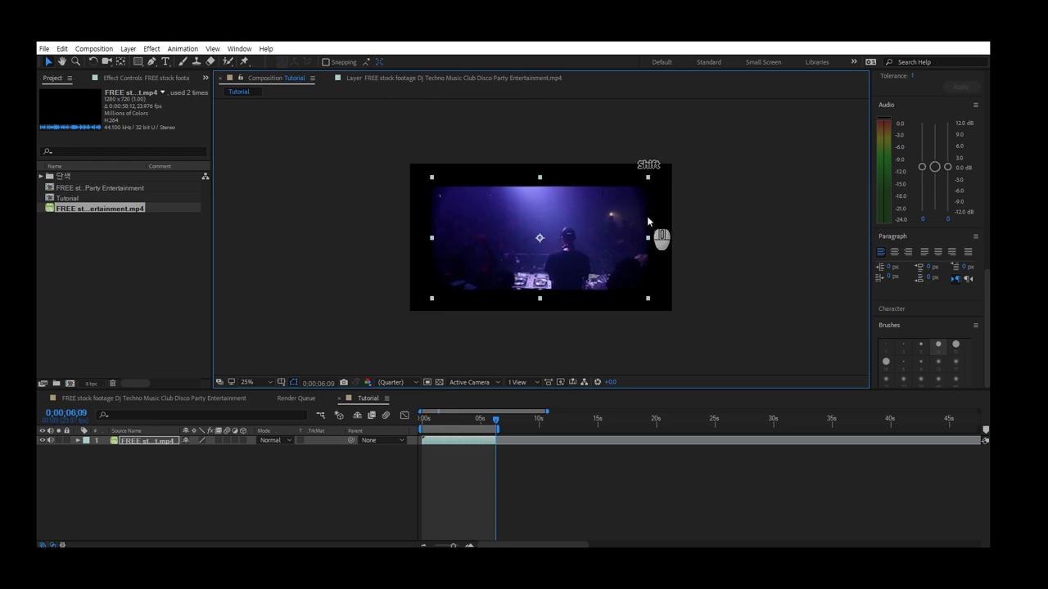
scroll(647, 216, up, 2)
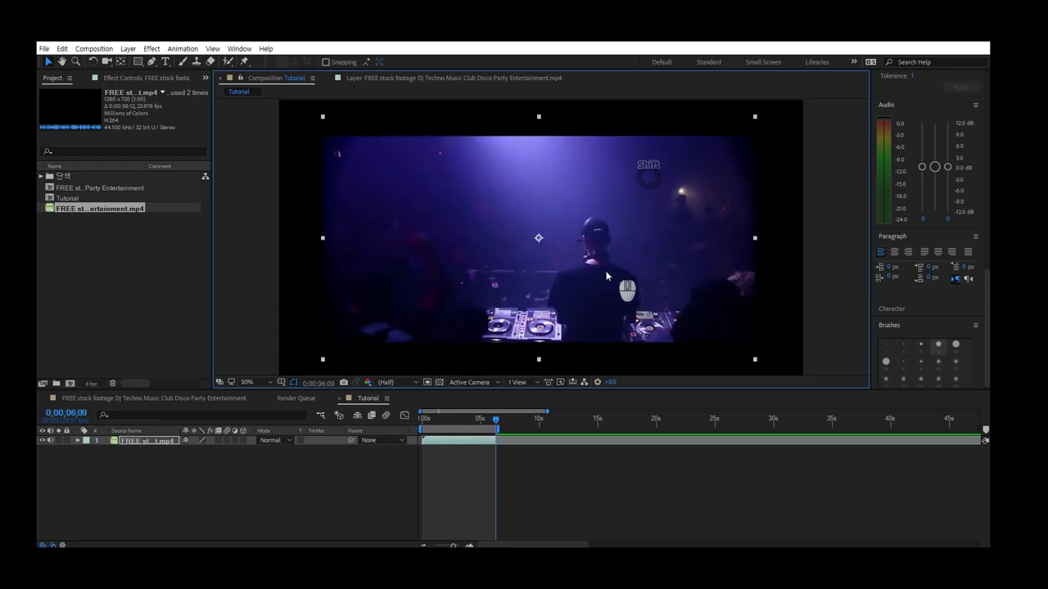
click(249, 464)
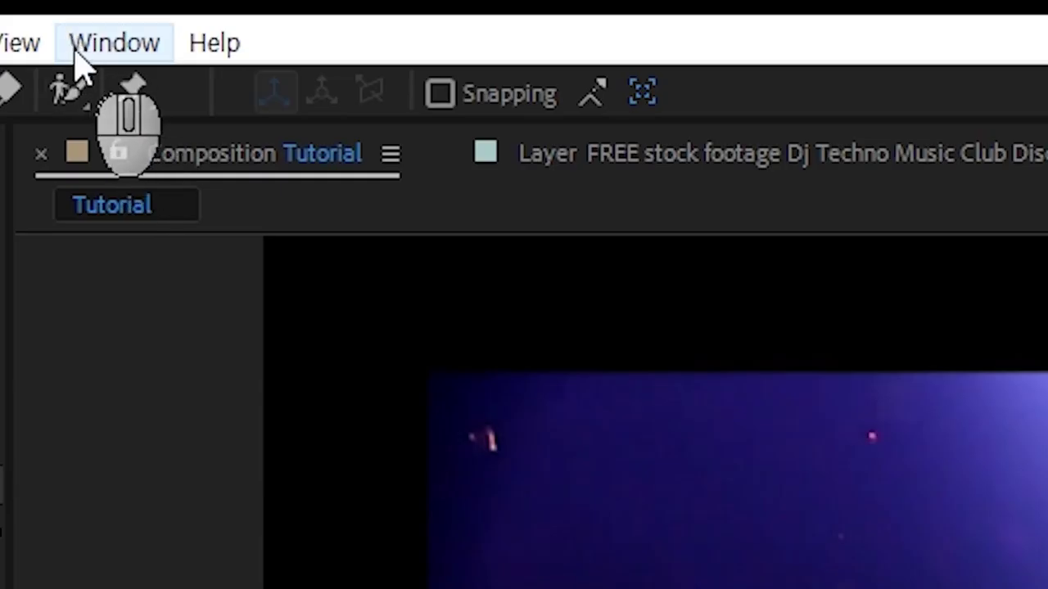
Display the Paint settings and activate the Brush tool.
click(80, 59)
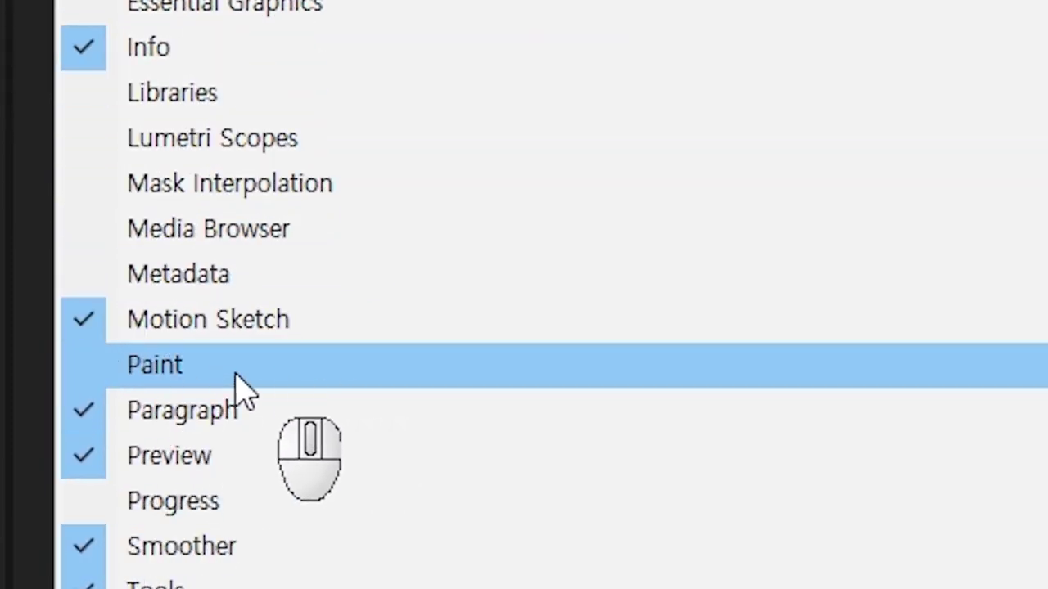
click(168, 369)
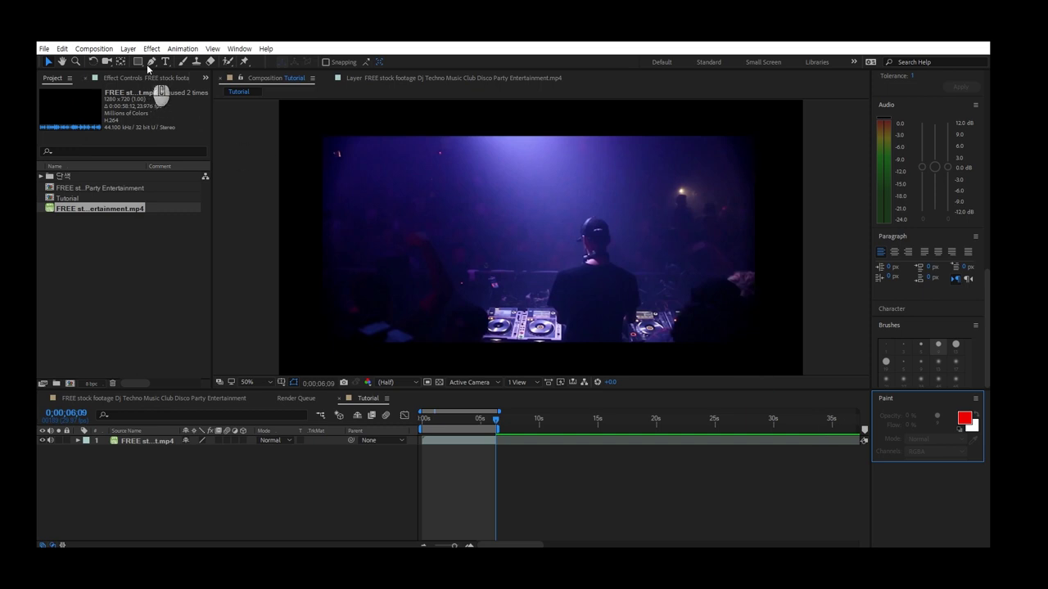
click(183, 63)
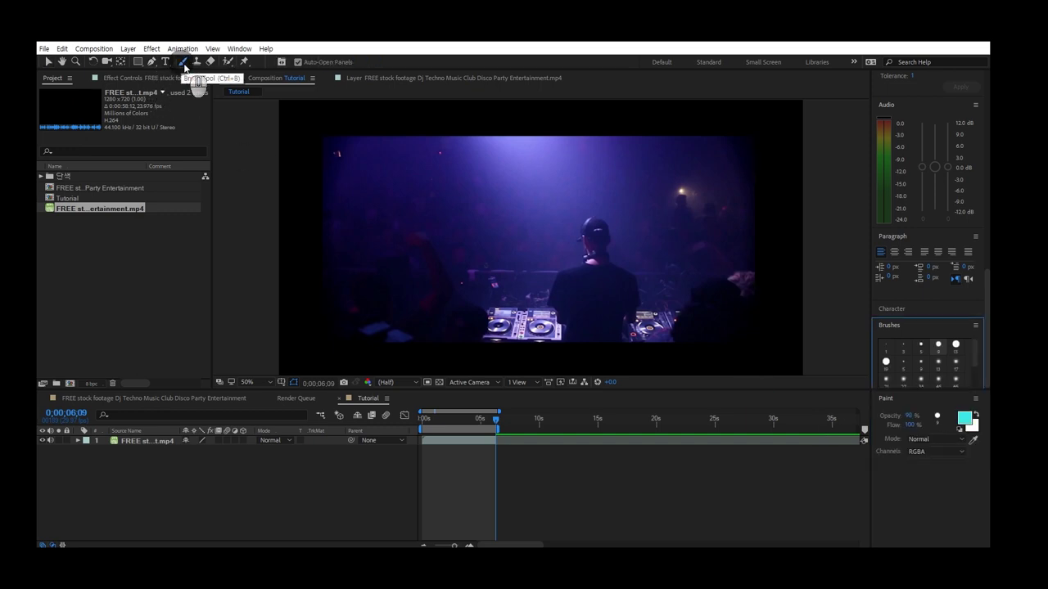
Set the brush foreground color to bright cyan 4EF4F2.
click(964, 418)
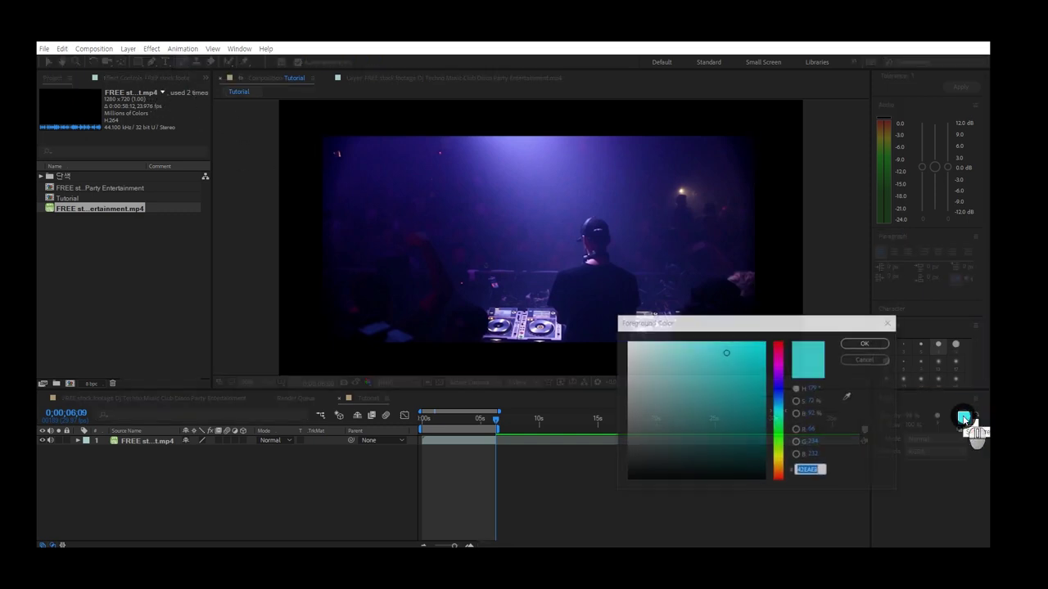
click(715, 351)
drag(715, 350, 722, 351)
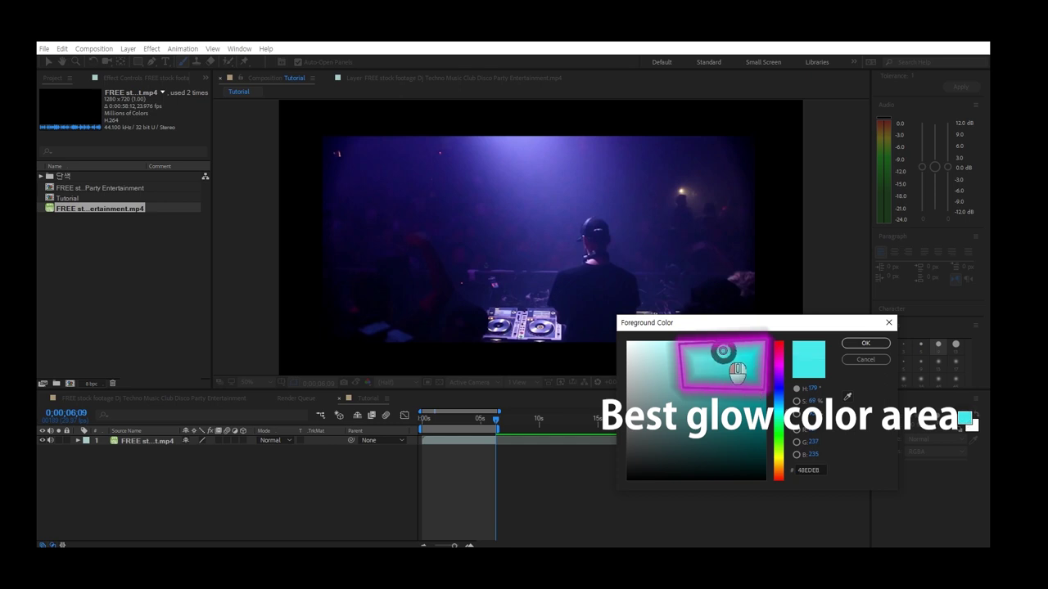
click(873, 343)
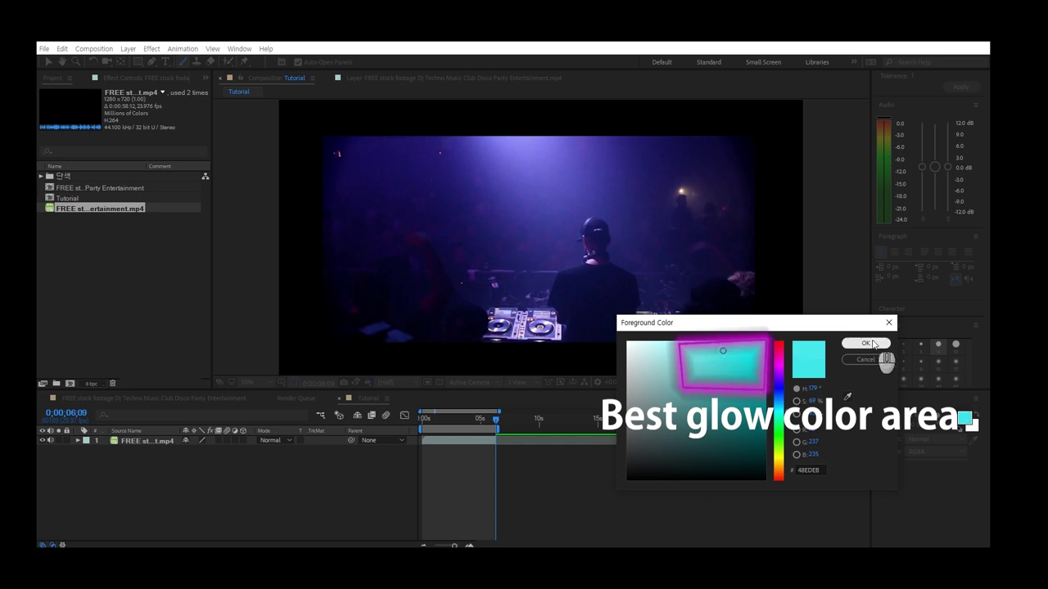
drag(722, 350, 720, 347)
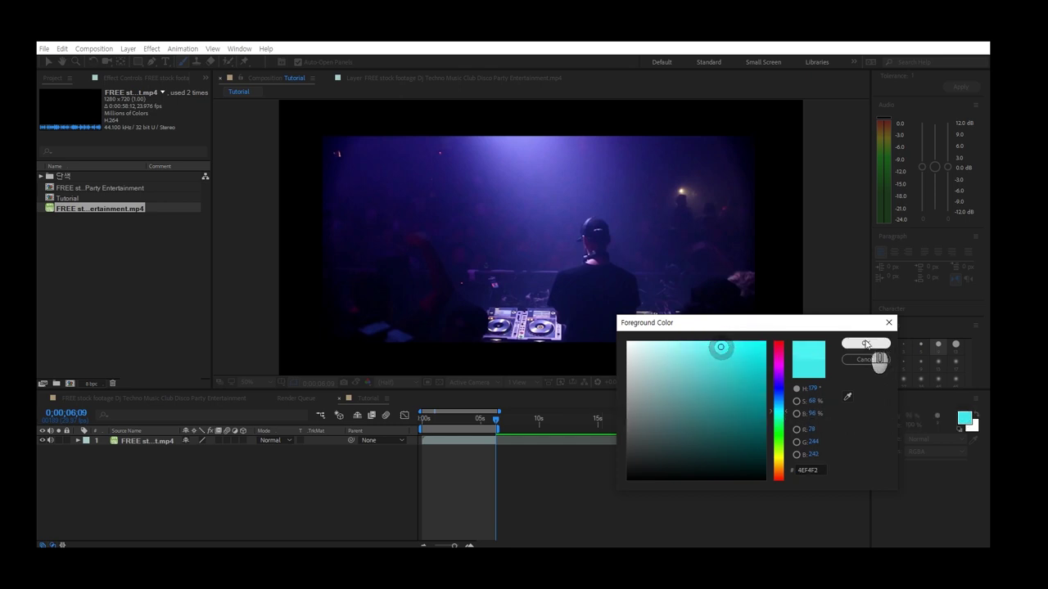
click(866, 344)
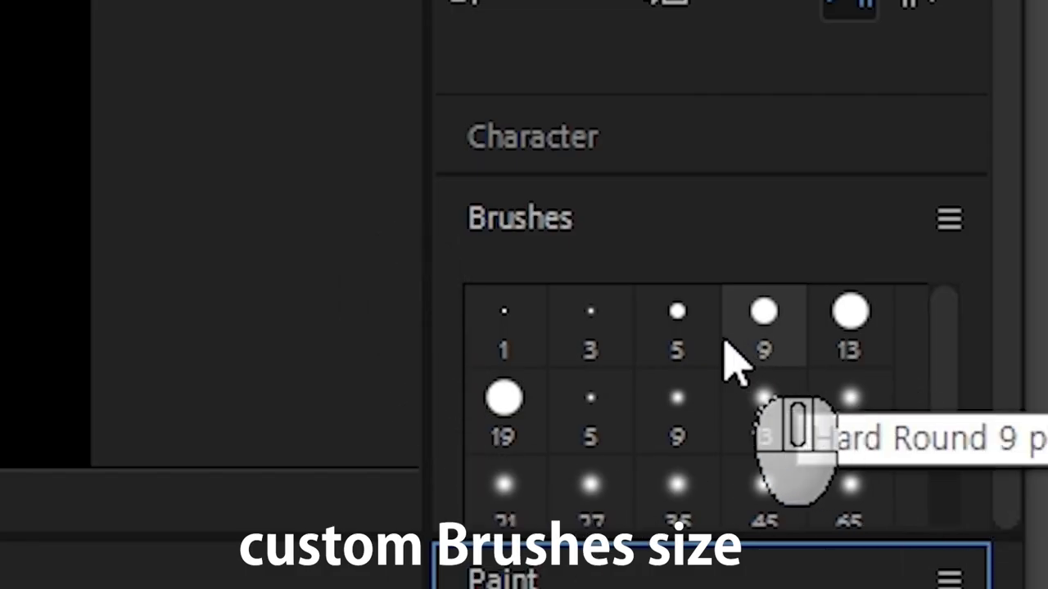
Try several hard round brush sizes and choose Hard Round 9 pixels.
click(683, 352)
click(769, 352)
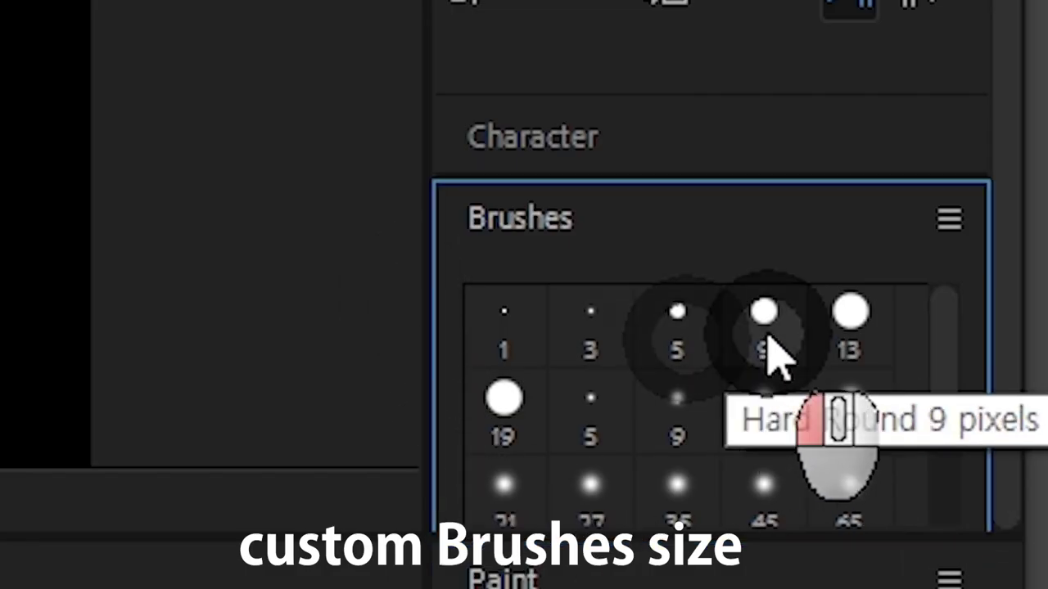
click(869, 333)
click(780, 359)
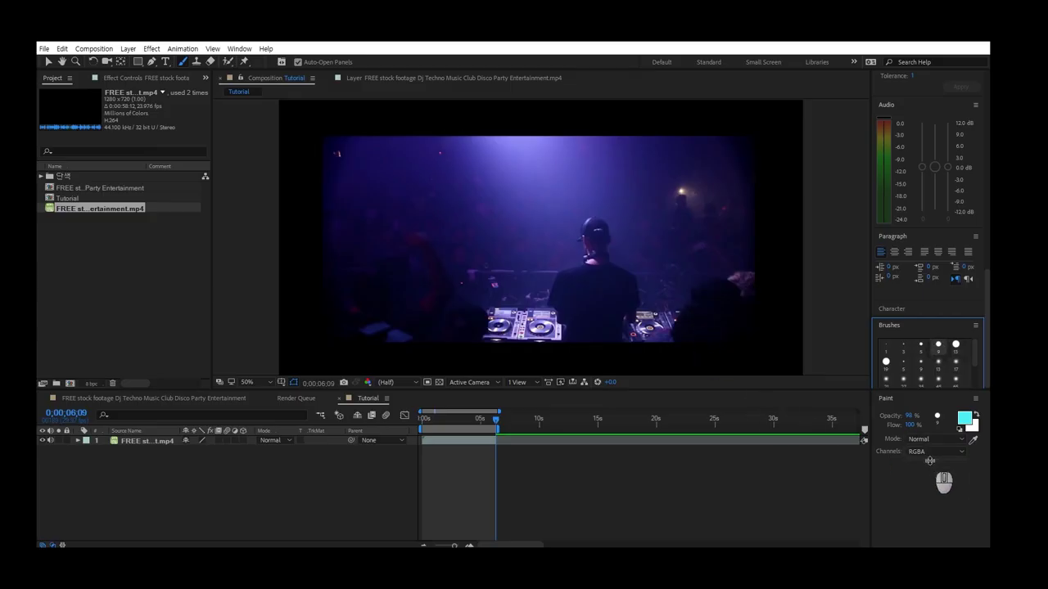
Configure the brush with Normal mode, RGBA channels and Single Frame duration.
drag(928, 460, 927, 529)
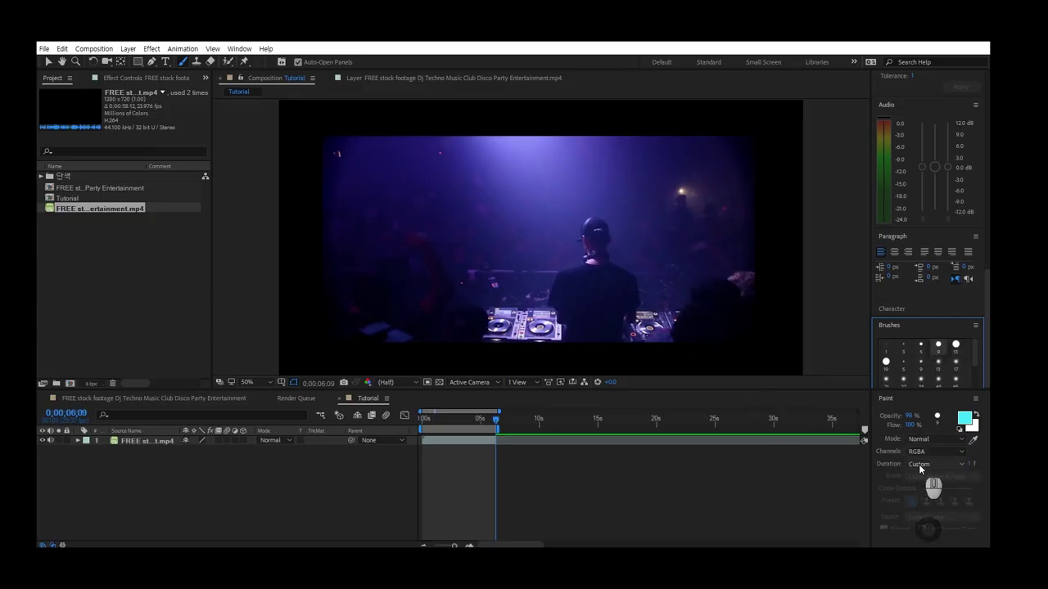
click(929, 440)
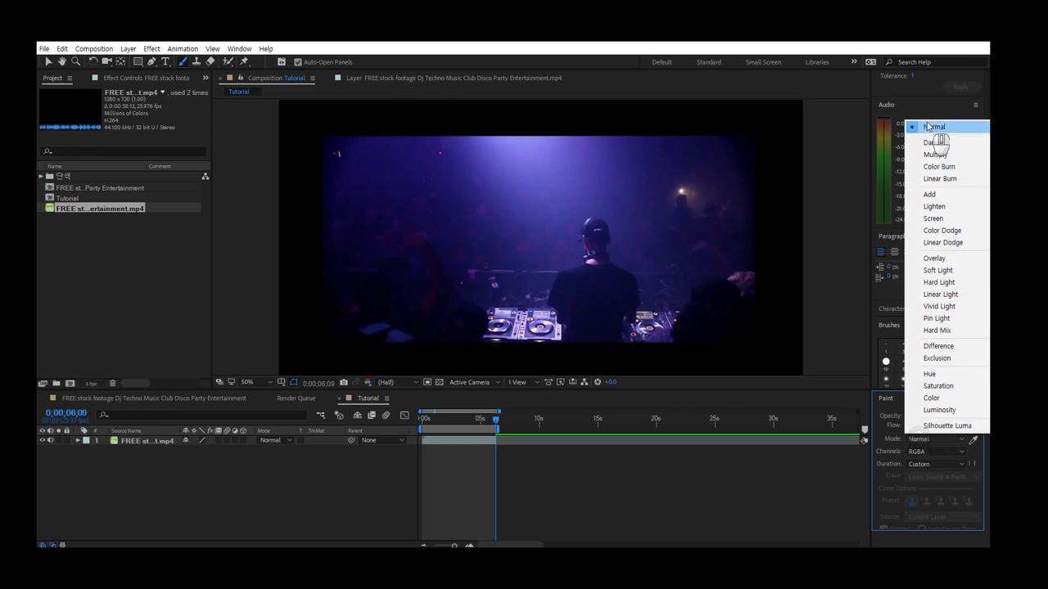
click(929, 127)
click(933, 452)
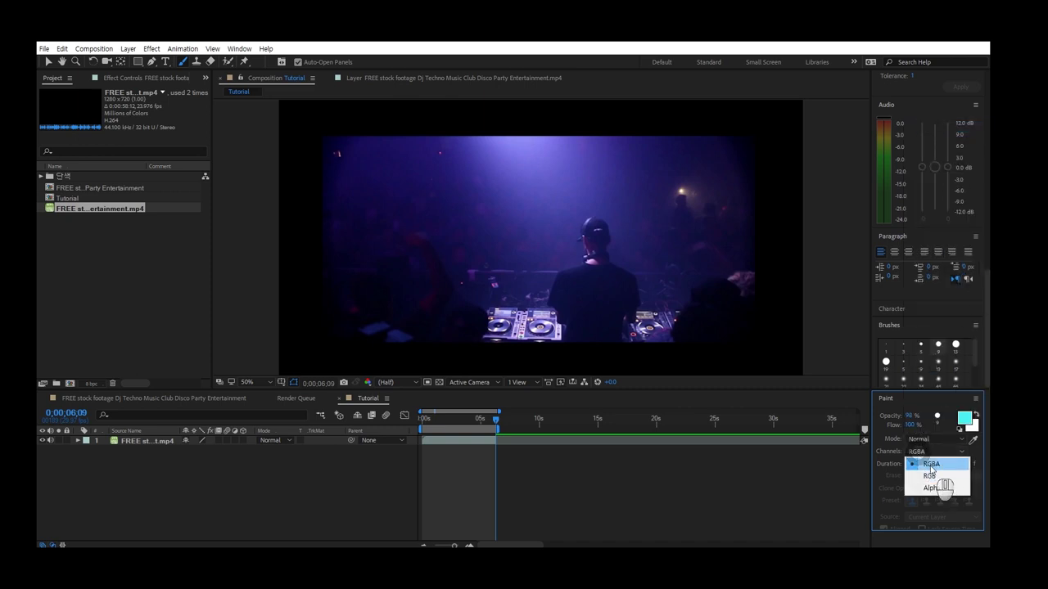
click(930, 464)
click(923, 463)
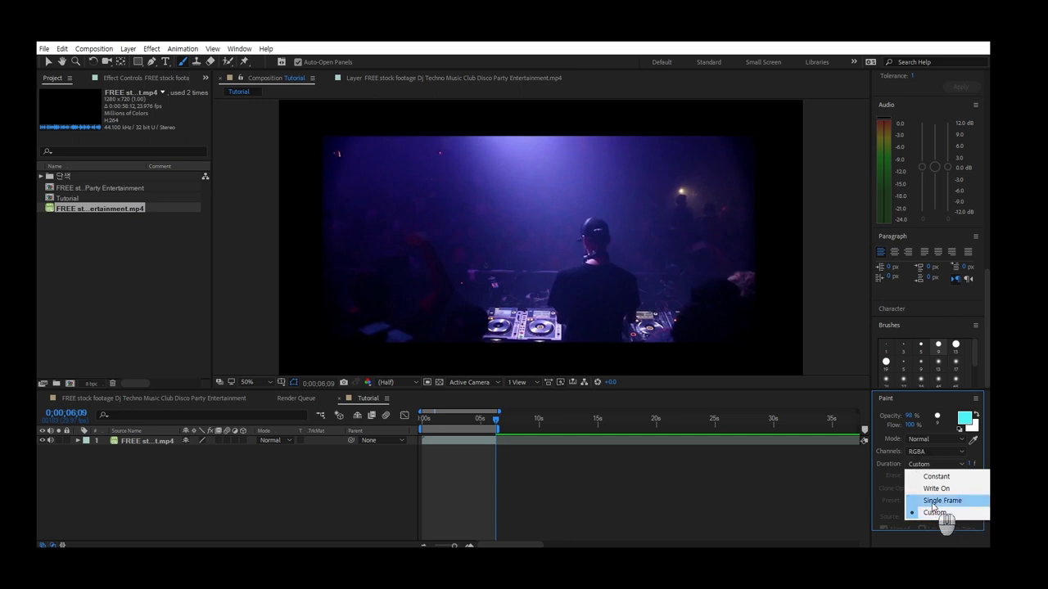
click(933, 501)
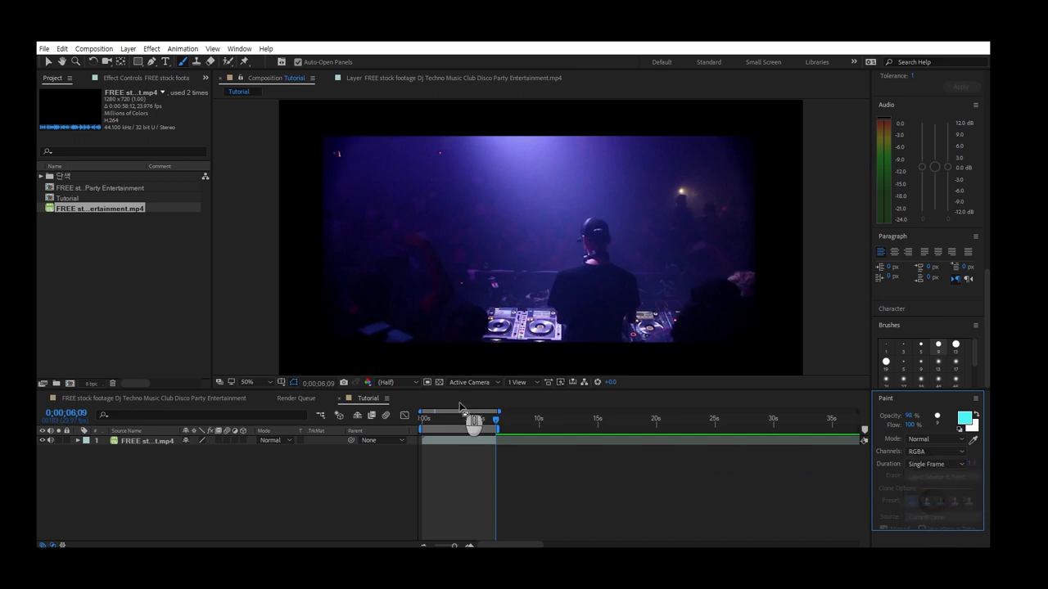
Go to 0;00;01;02 in the timeline and open the DJ video in its own layer view for painting.
click(495, 421)
key(space)
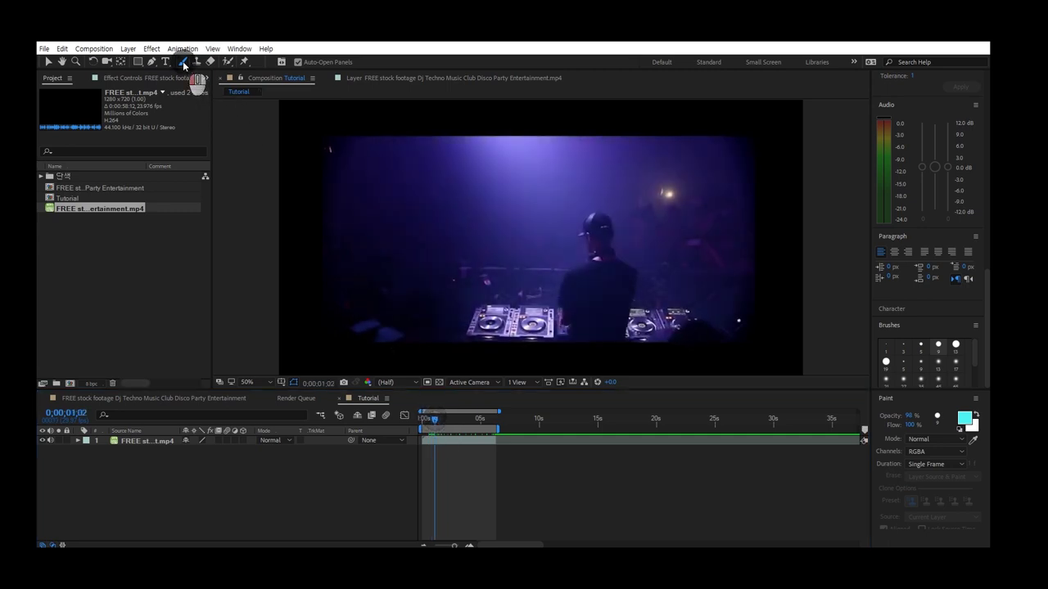
click(655, 236)
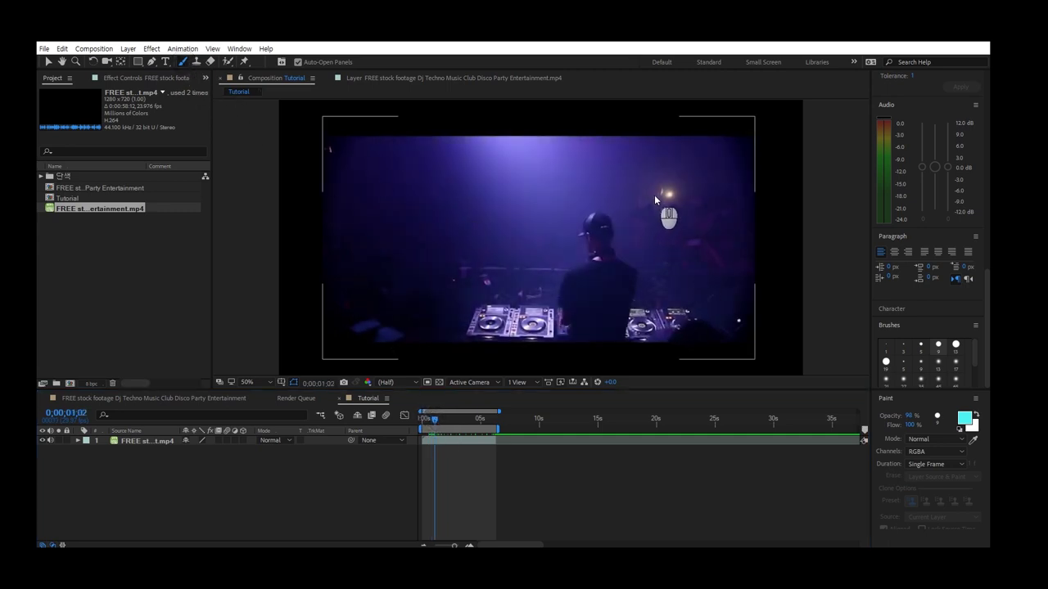
click(653, 196)
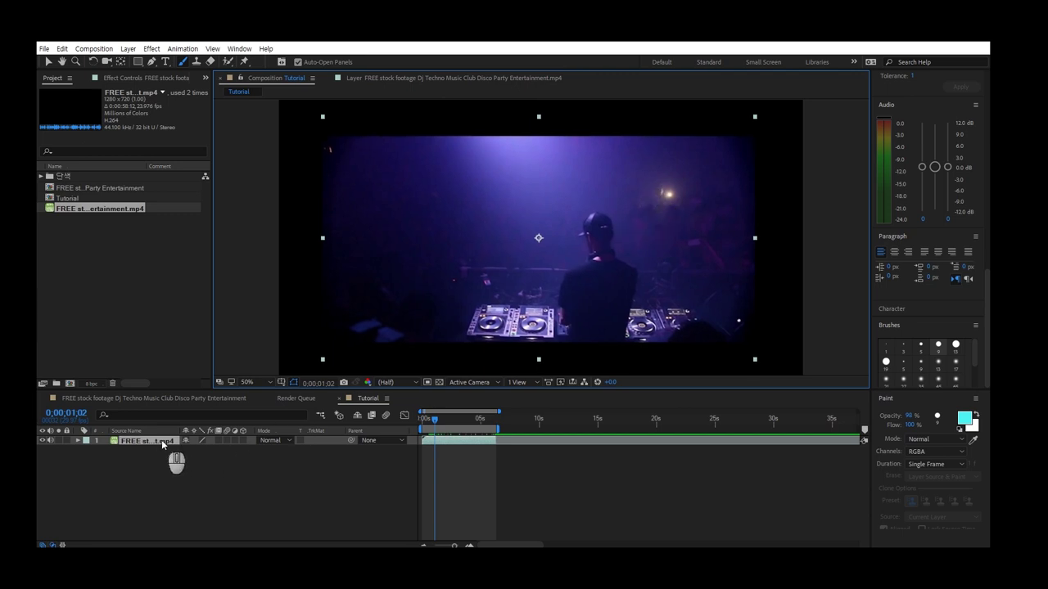
double_click(162, 442)
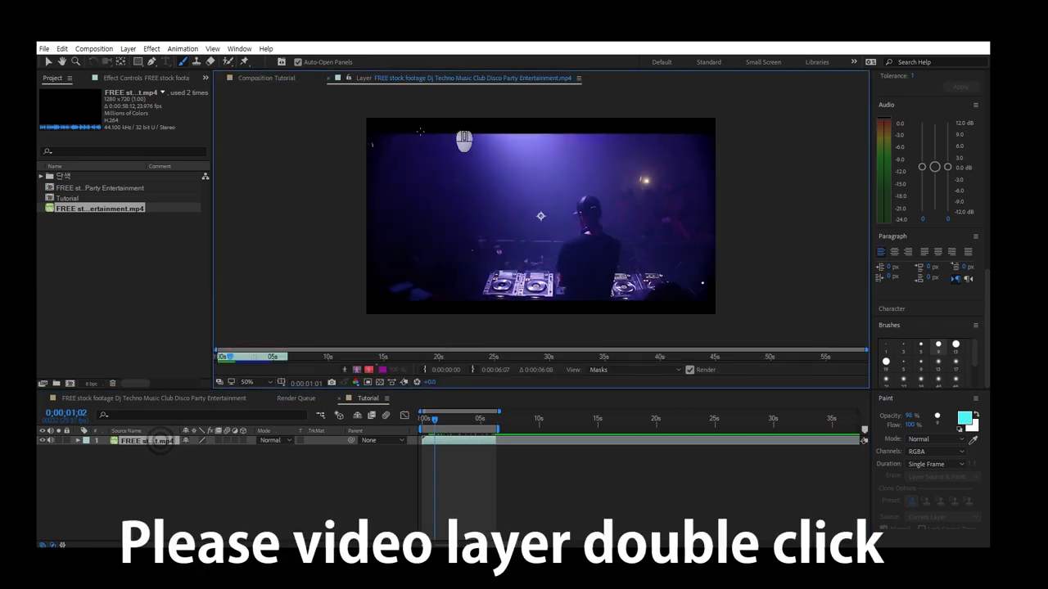
click(288, 81)
click(360, 78)
click(309, 80)
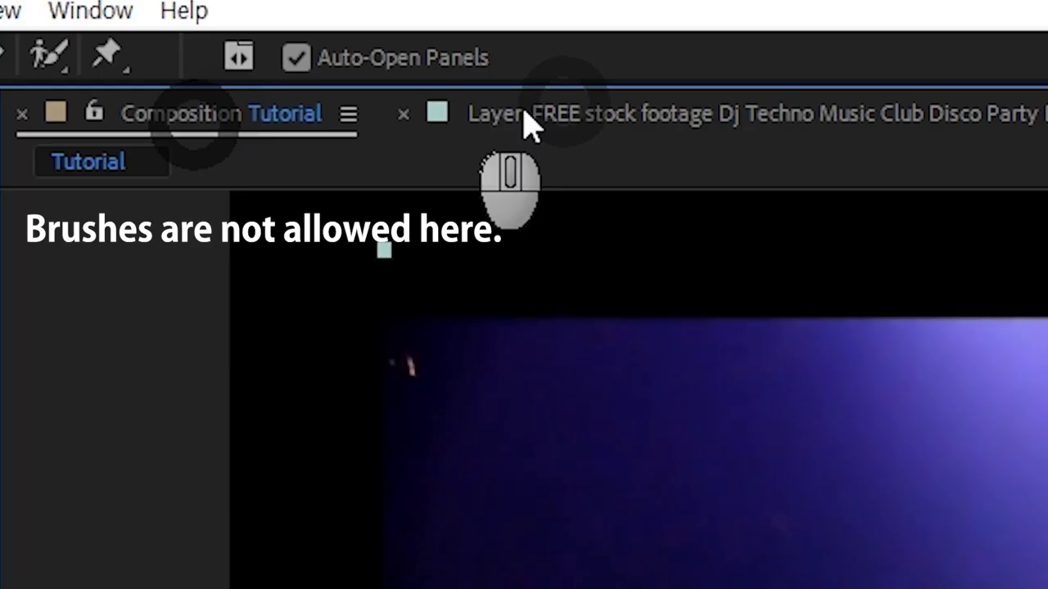
click(608, 123)
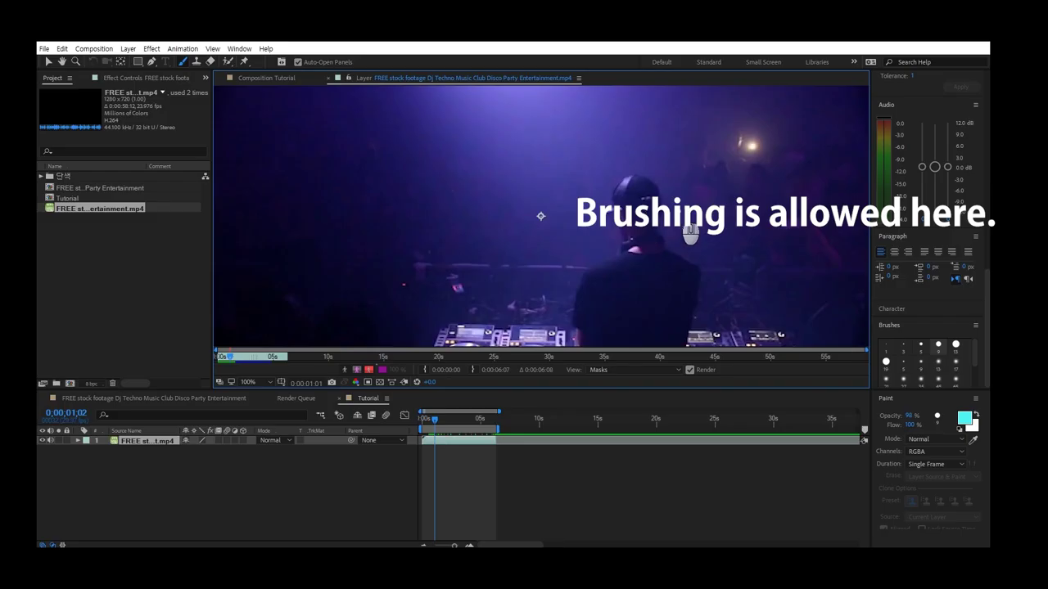
Paint a short cyan stroke on each frame from 0;00;01;02 to 0;00;01;07, tracing a path past the DJ down to the decks.
scroll(677, 212, down, 1)
scroll(652, 206, up, 1)
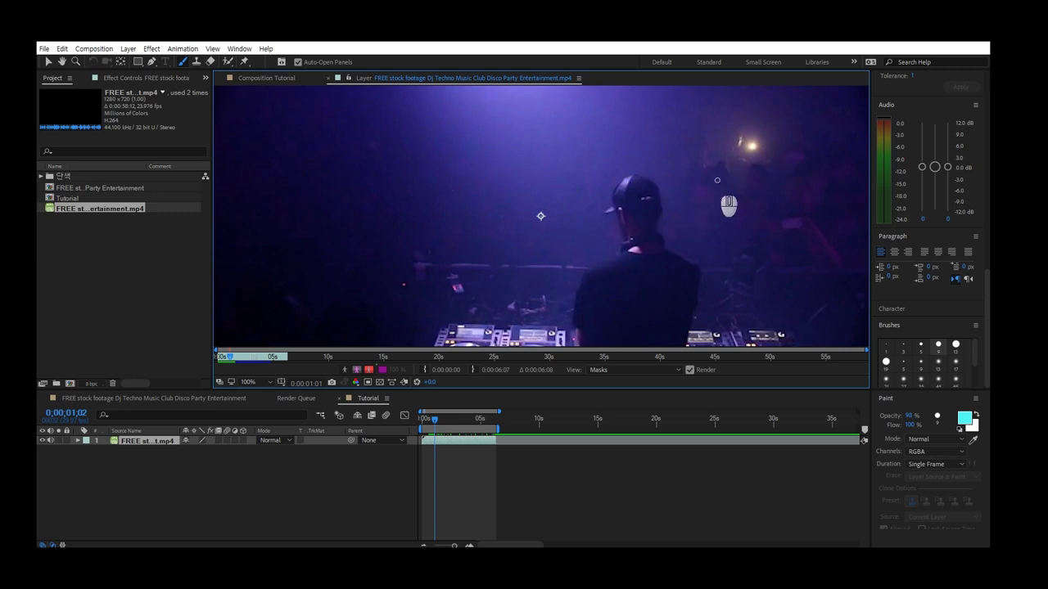
mouse_move(755, 150)
mouse_down()
mouse_move(729, 193)
mouse_move(690, 221)
mouse_up()
key(Page_Down)
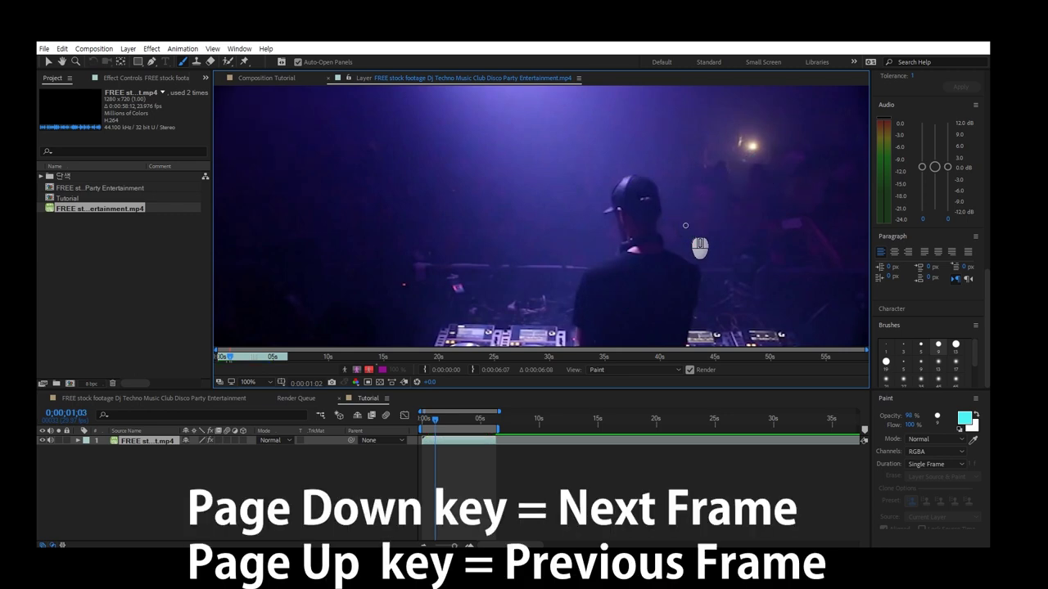
mouse_move(616, 252)
mouse_down()
mouse_move(549, 285)
mouse_move(554, 332)
mouse_up()
key(Page_Down)
key(Page_Down)
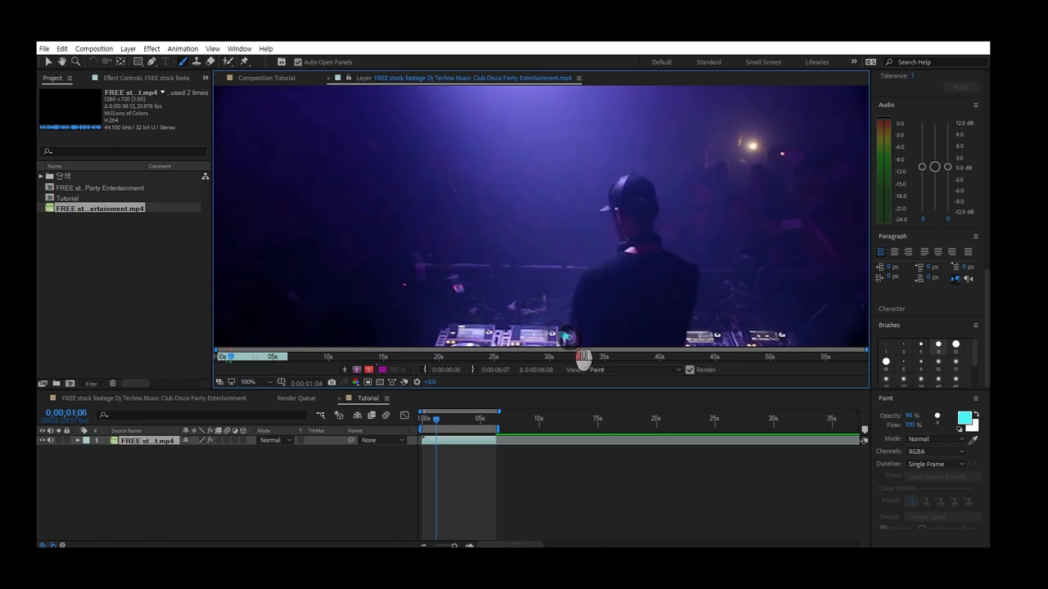
key(Page_Down)
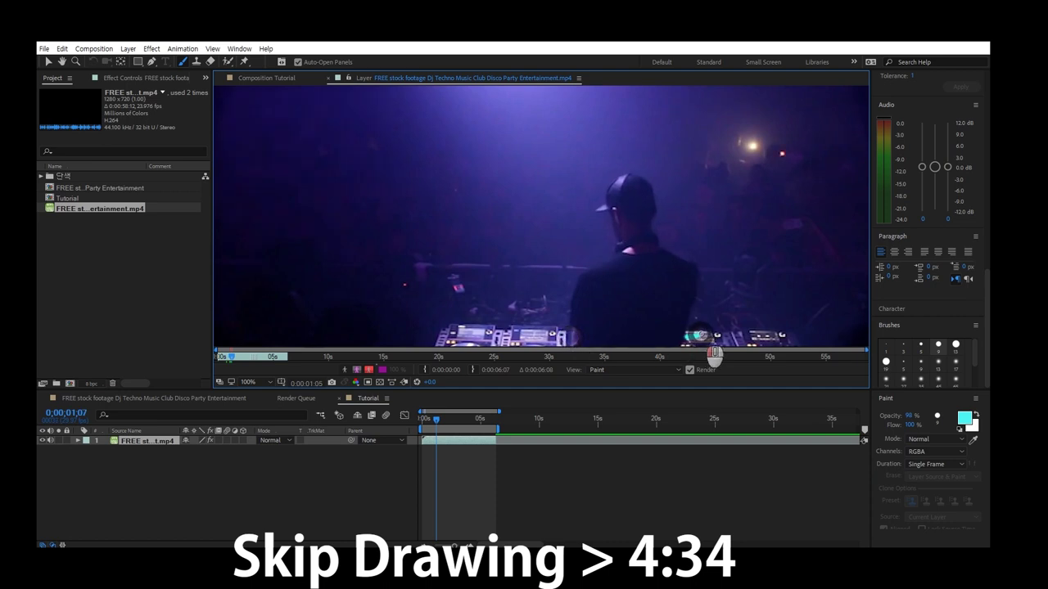
Continue the cyan line with one short stroke per frame up to 0;00;01;14, looping through the area right of the DJ.
key(Page_Down)
key(Page_Down)
key(Page_Down)
key(Page_Down)
key(Page_Down)
key(Page_Down)
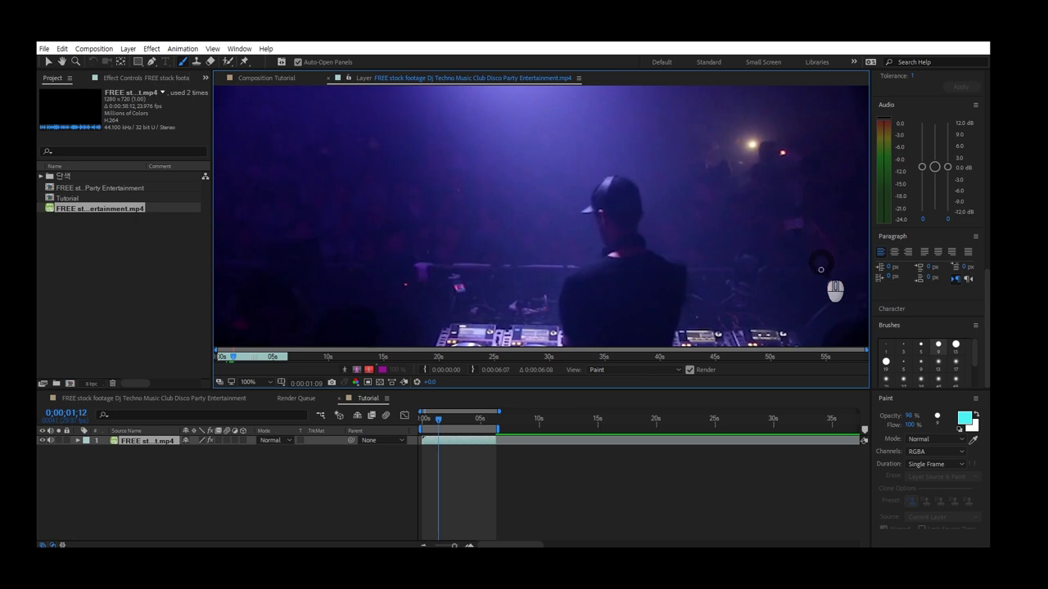
key(Page_Down)
key(Page_Down)
key(Page_Down)
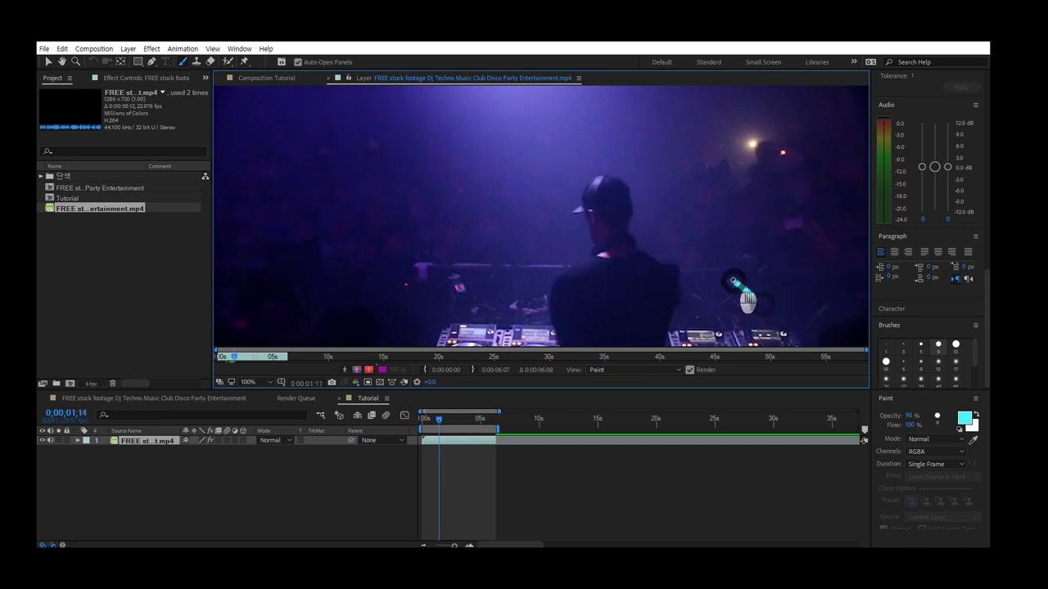
Paint cyan strokes frame by frame up to 0;00;01;22, carrying the line across the DJ's head and down to the left turntable.
key(Page_Down)
key(Page_Down)
key(Page_Down)
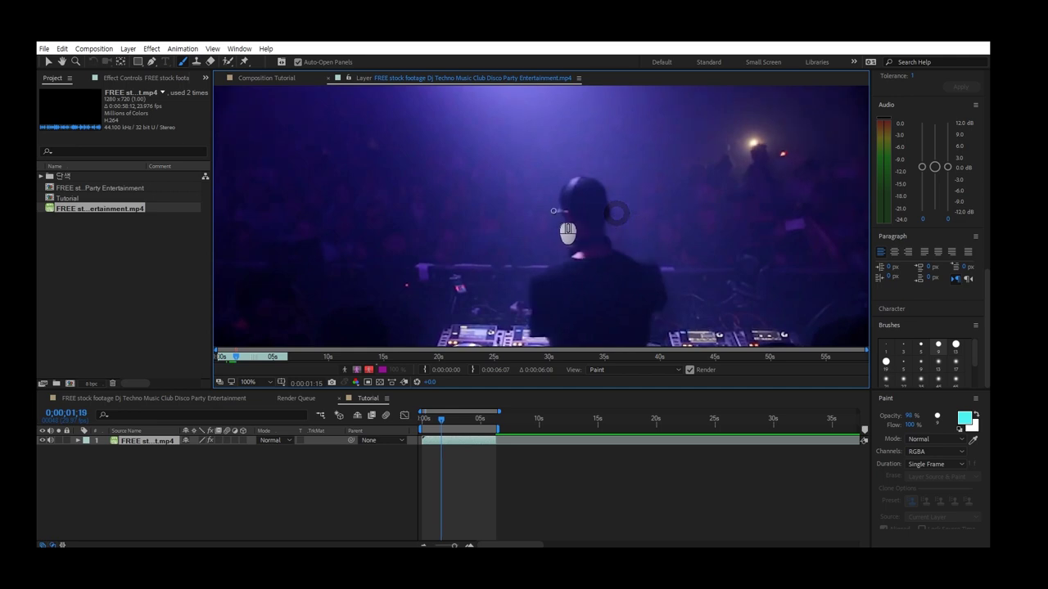
key(Page_Down)
click(481, 261)
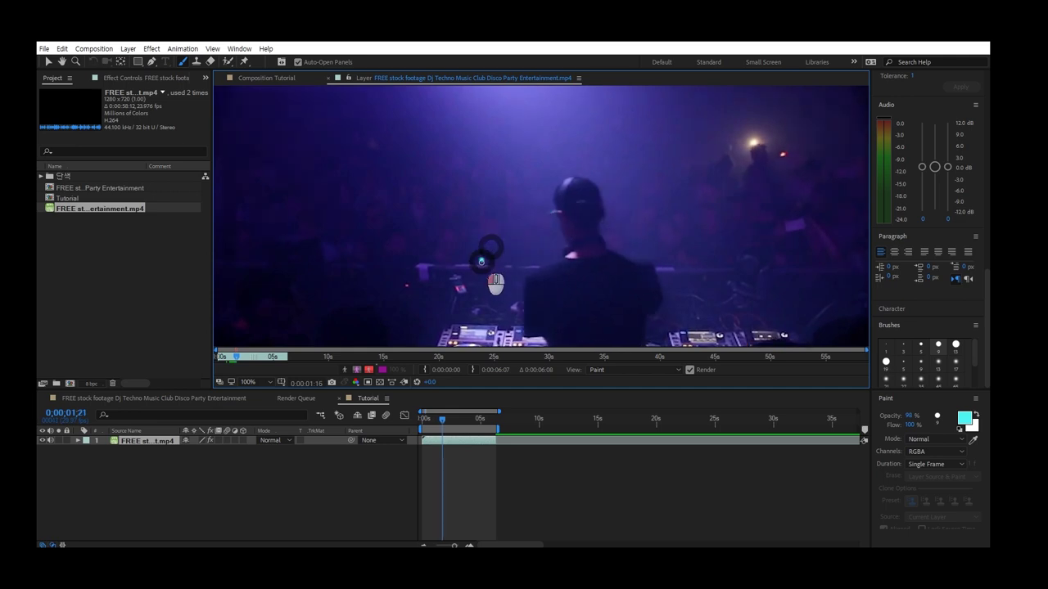
key(Page_Down)
click(489, 311)
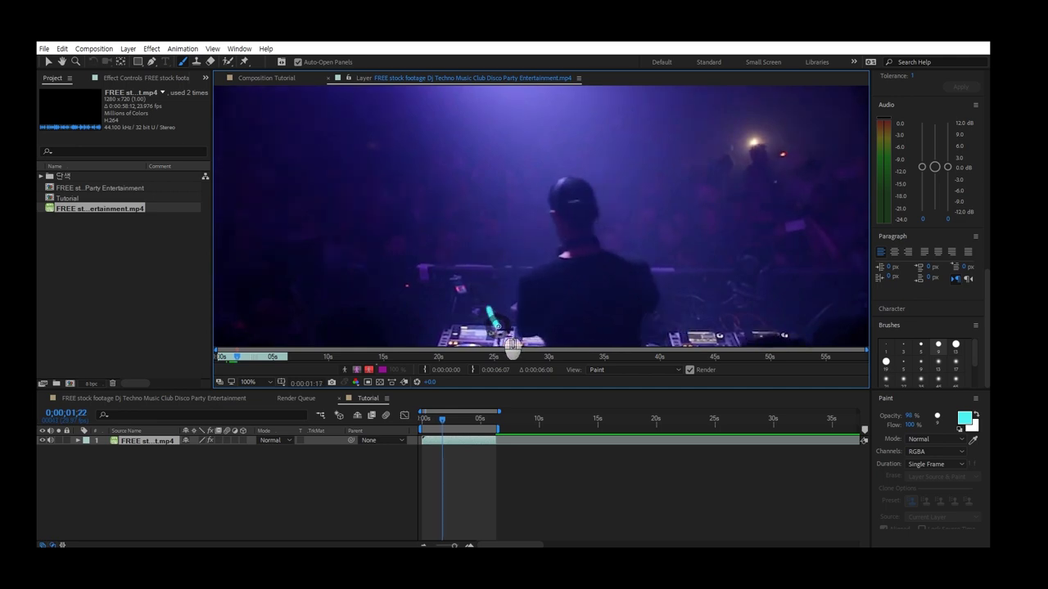
Paint the cyan strokes frame by frame up to 0;00;01;27, passing low across the DJ and rising above the right deck.
drag(511, 344, 496, 250)
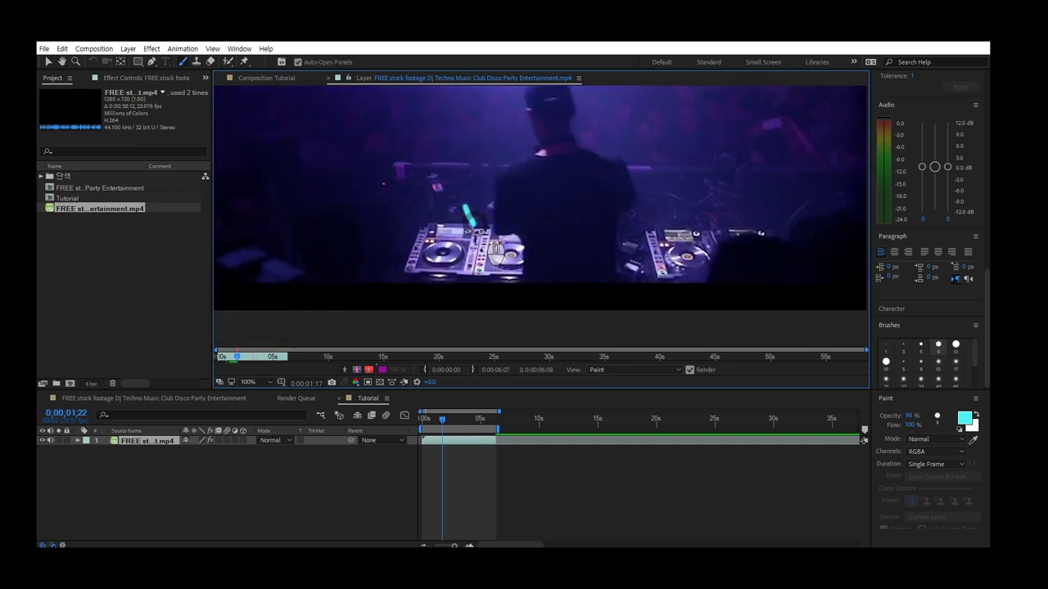
key(Page_Down)
key(Page_Down)
click(512, 263)
key(Page_Down)
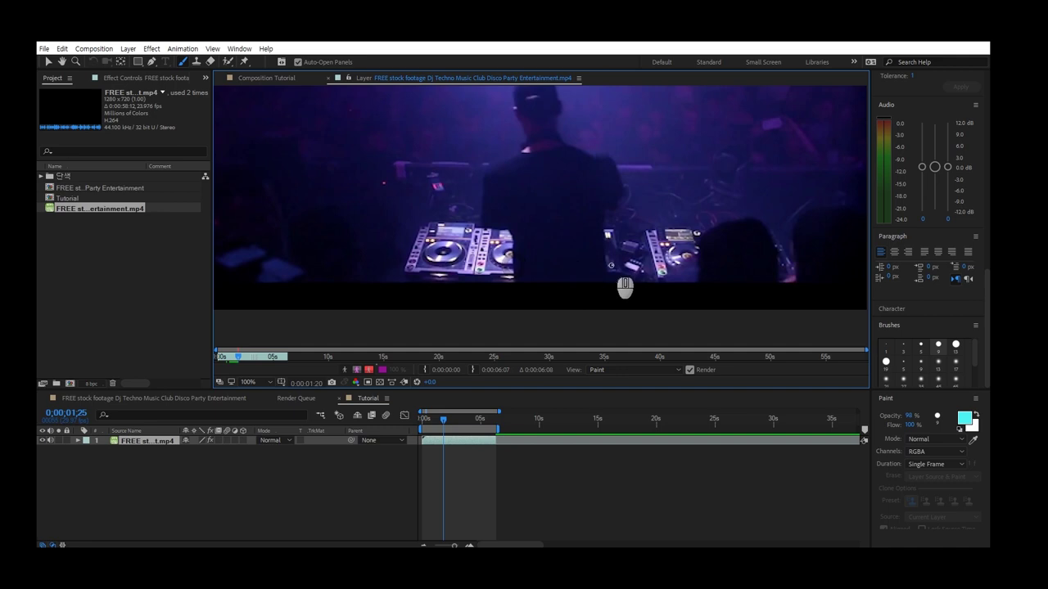
Paint cyan strokes on each frame up to 0;00;02;02, curving the line up and back toward the DJ's head.
key(Page_Down)
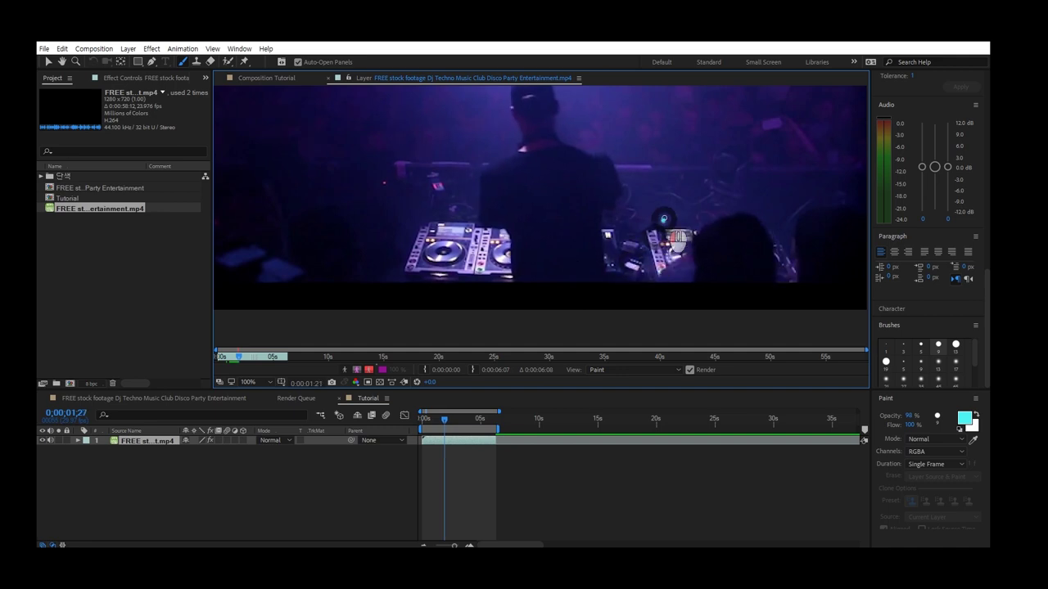
key(Page_Down)
click(671, 176)
key(Page_Down)
key(Page_Down)
drag(647, 123, 625, 123)
Extend the cyan line frame by frame from 0;00;02;03 past 0;00;02;05, leading it from the DJ's neck out to the left.
key(Page_Down)
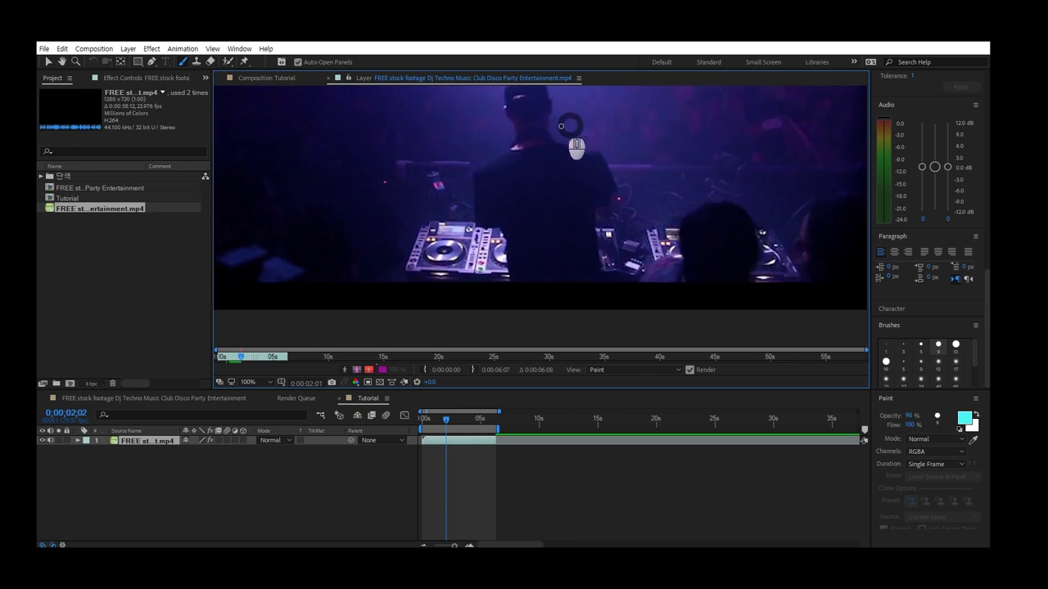
key(Page_Down)
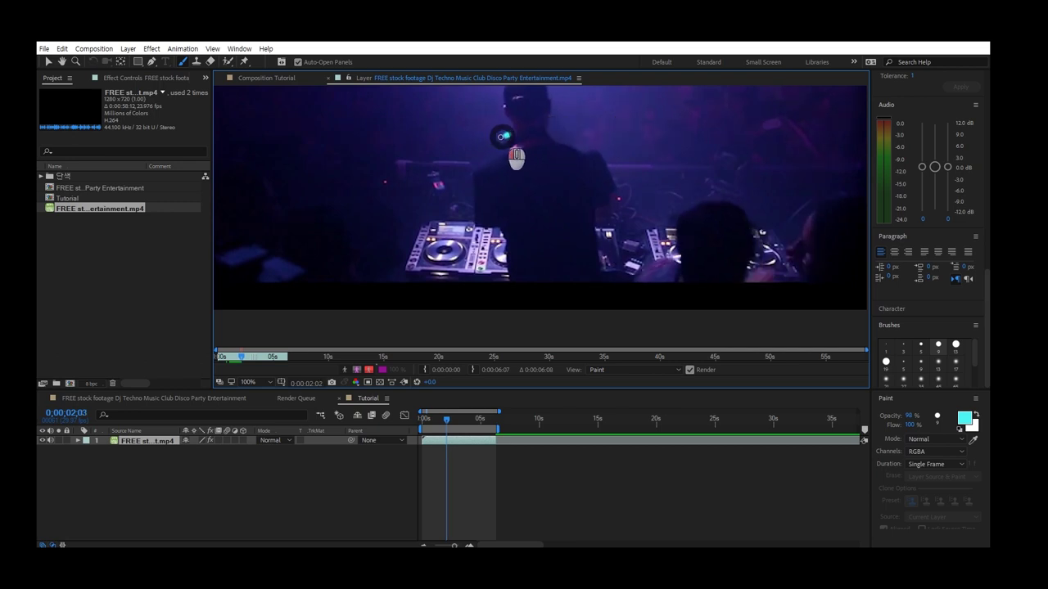
key(Page_Down)
key(Page_Down)
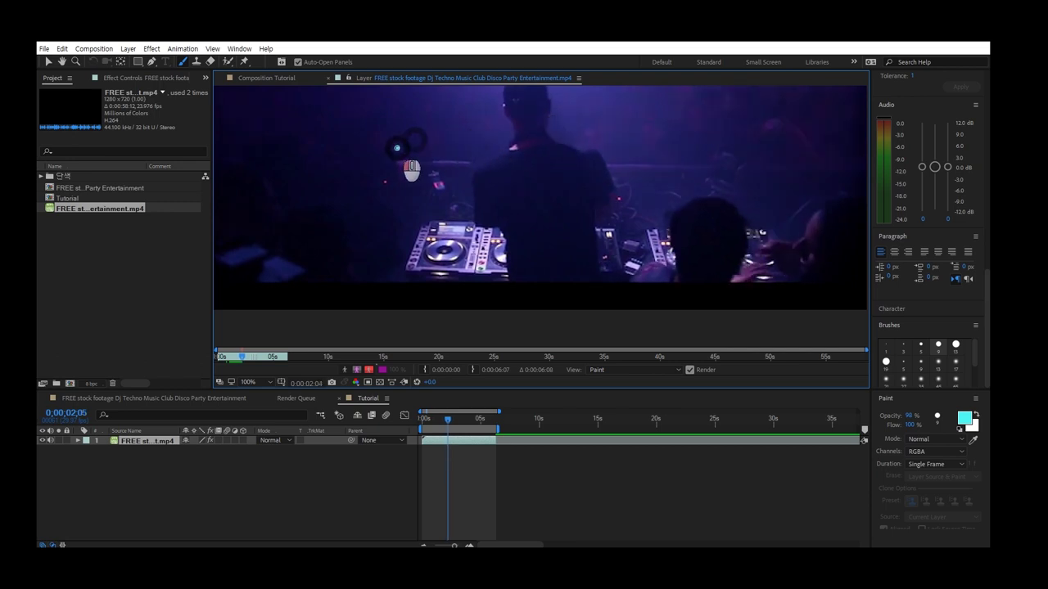
key(Page_Down)
Return to the start of the timeline and play back the painted cyan line animation.
drag(513, 117, 493, 212)
drag(449, 421, 425, 418)
scroll(503, 268, down, 1)
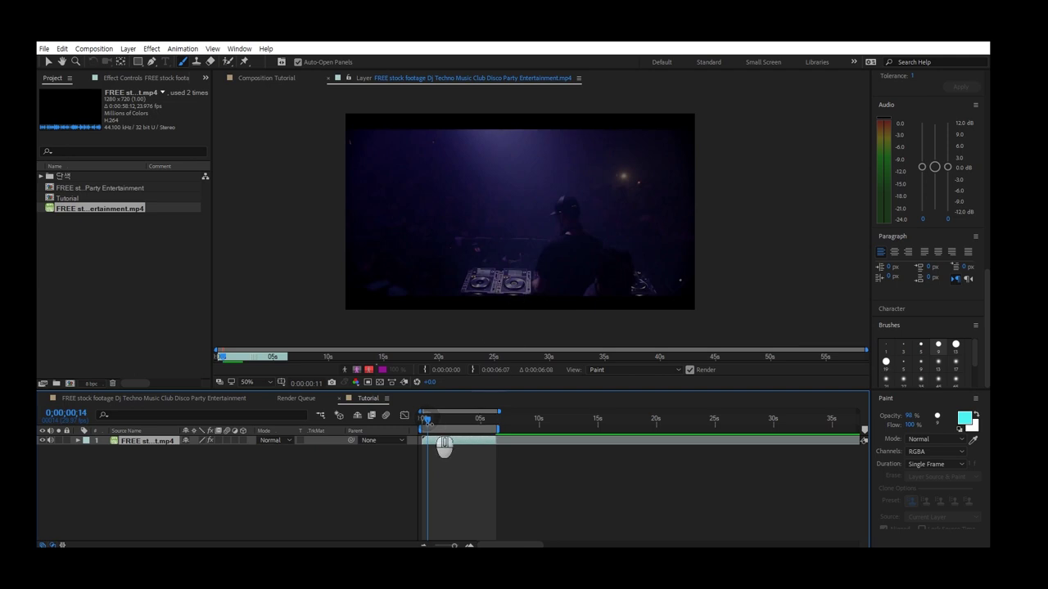
click(423, 418)
key(space)
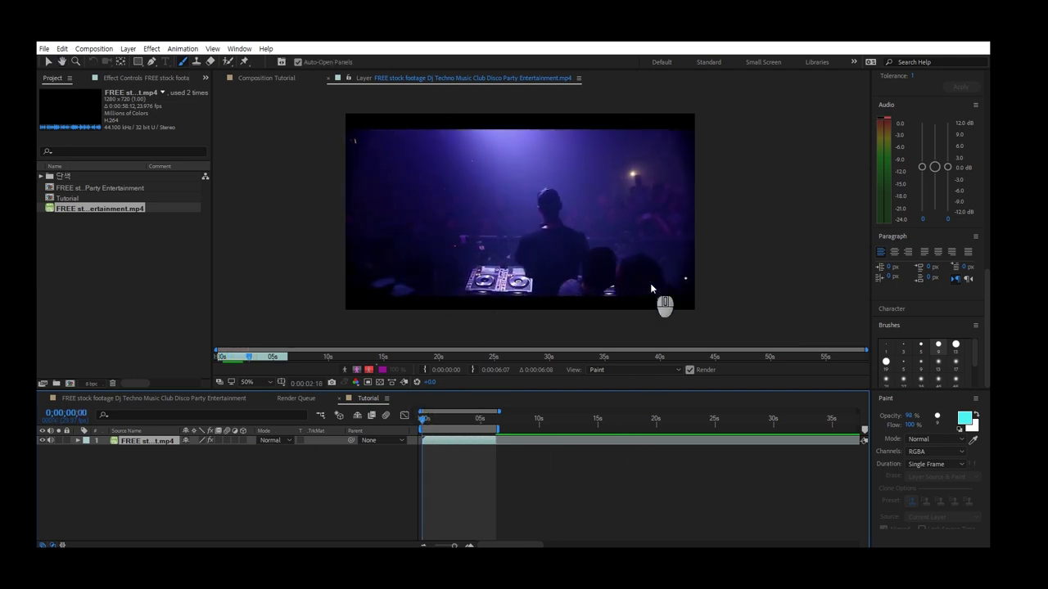
key(space)
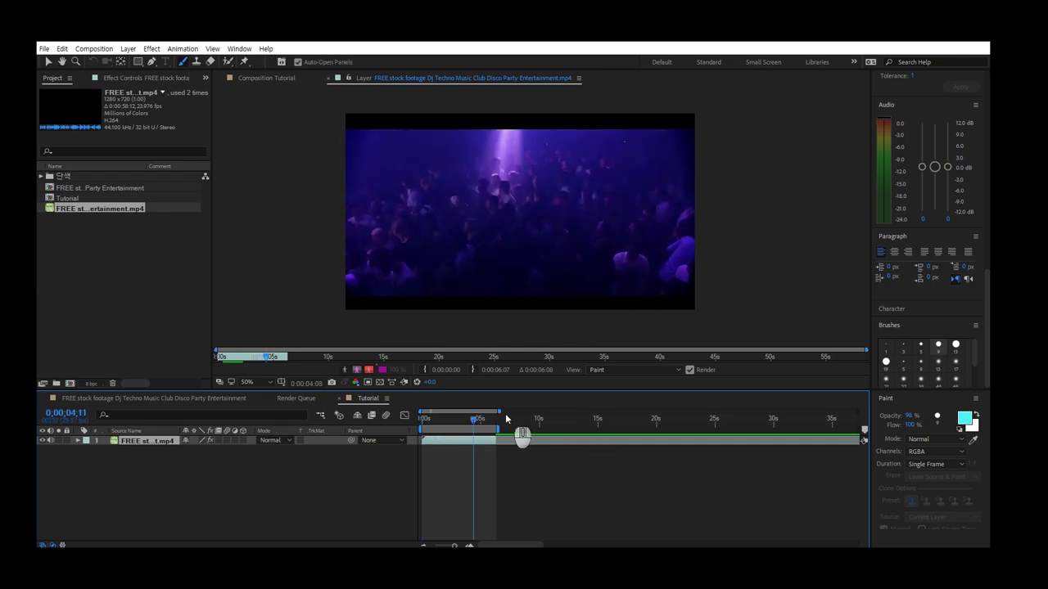
drag(471, 422, 410, 419)
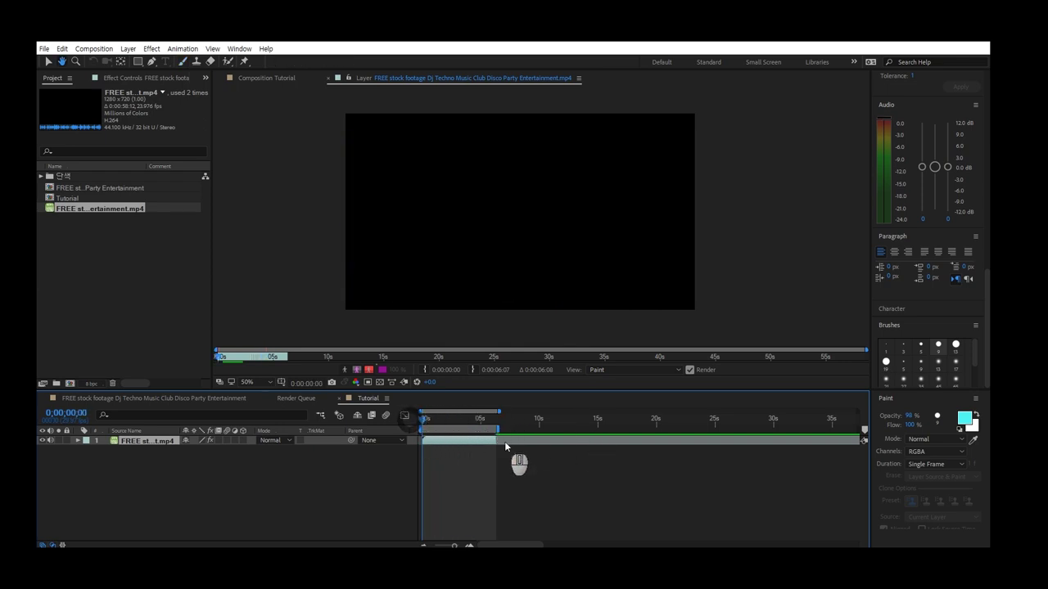
key(space)
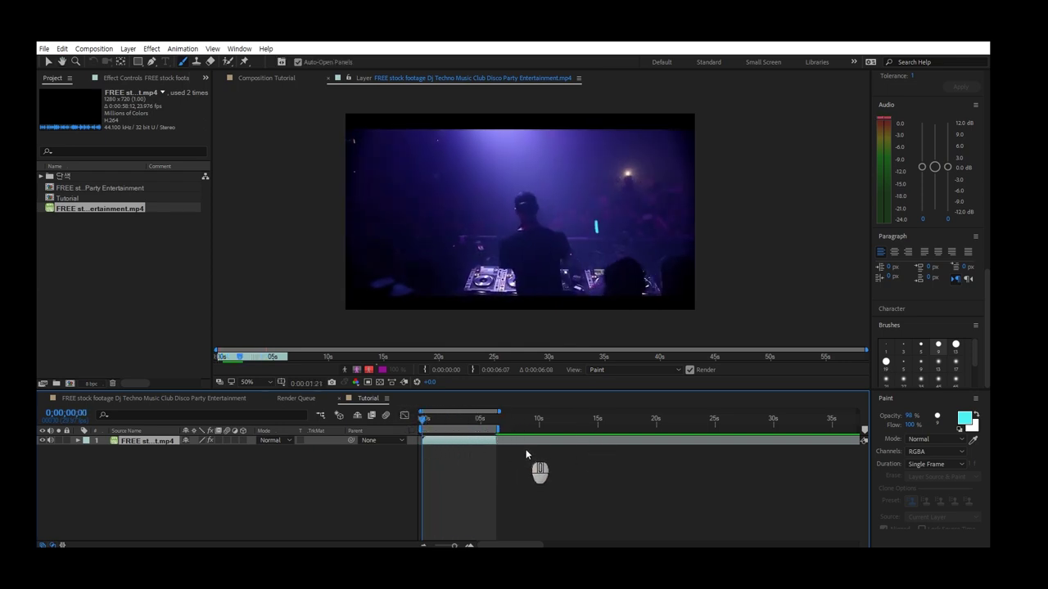
At 0;00;02;10, paint two X eyes and a smile on the DJ's head using the brush color red F44E4E.
drag(495, 412, 459, 418)
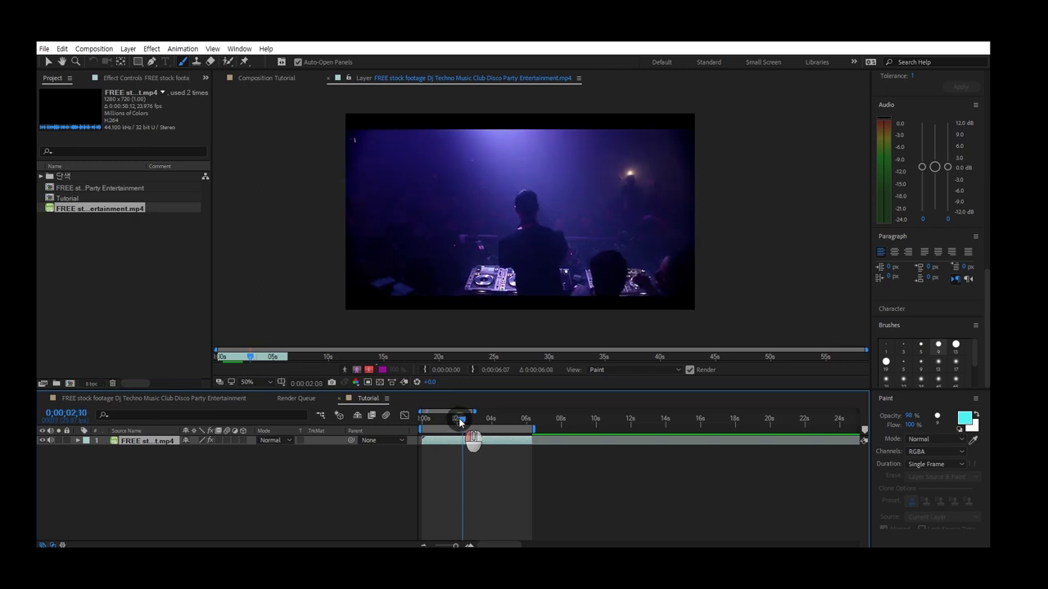
click(964, 419)
drag(777, 353, 777, 342)
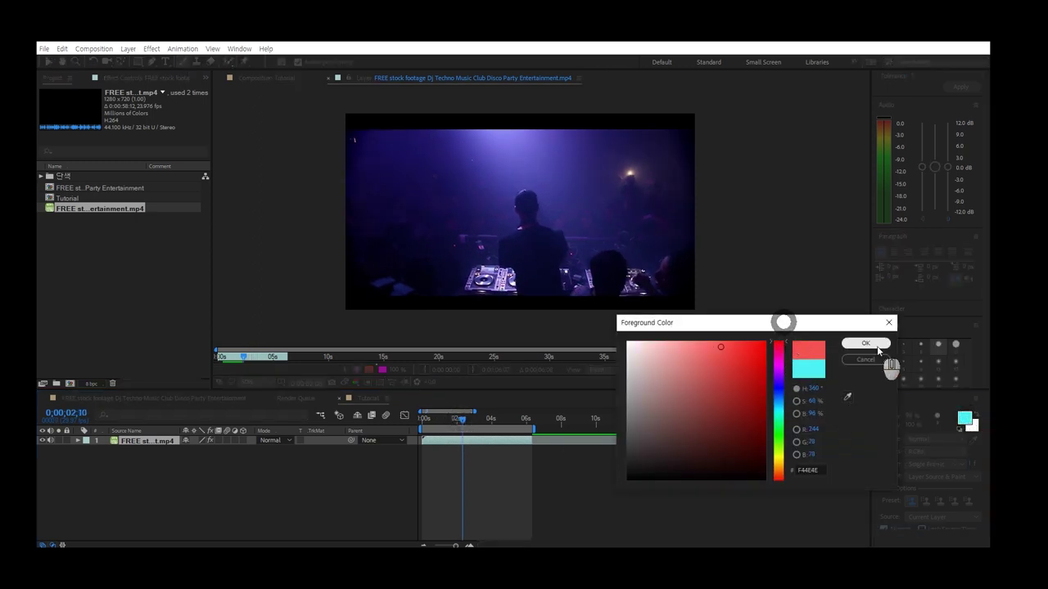
click(865, 343)
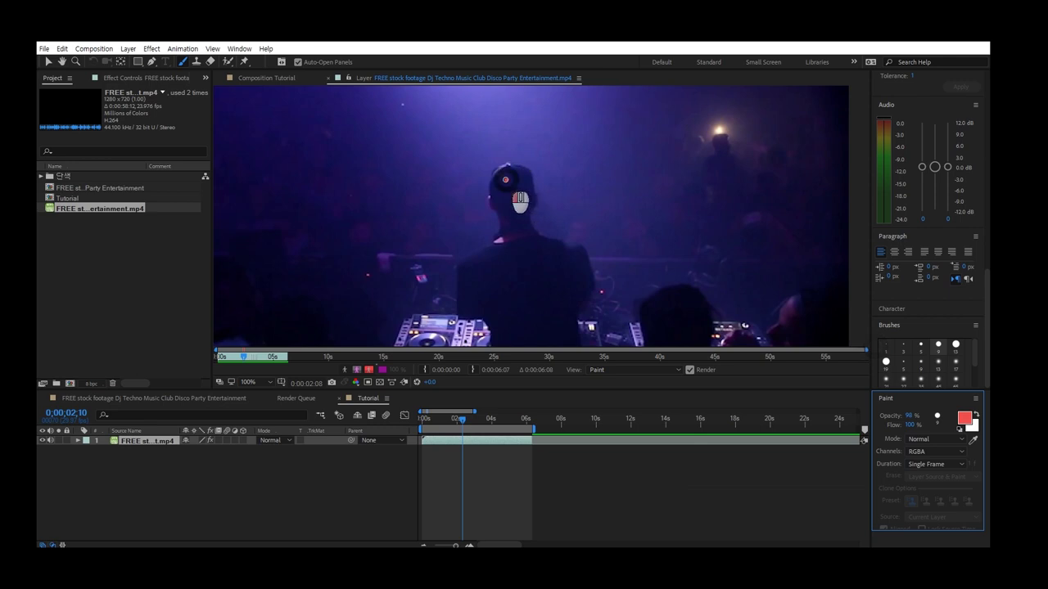
mouse_move(499, 190)
mouse_down()
mouse_move(525, 179)
mouse_move(505, 206)
mouse_up()
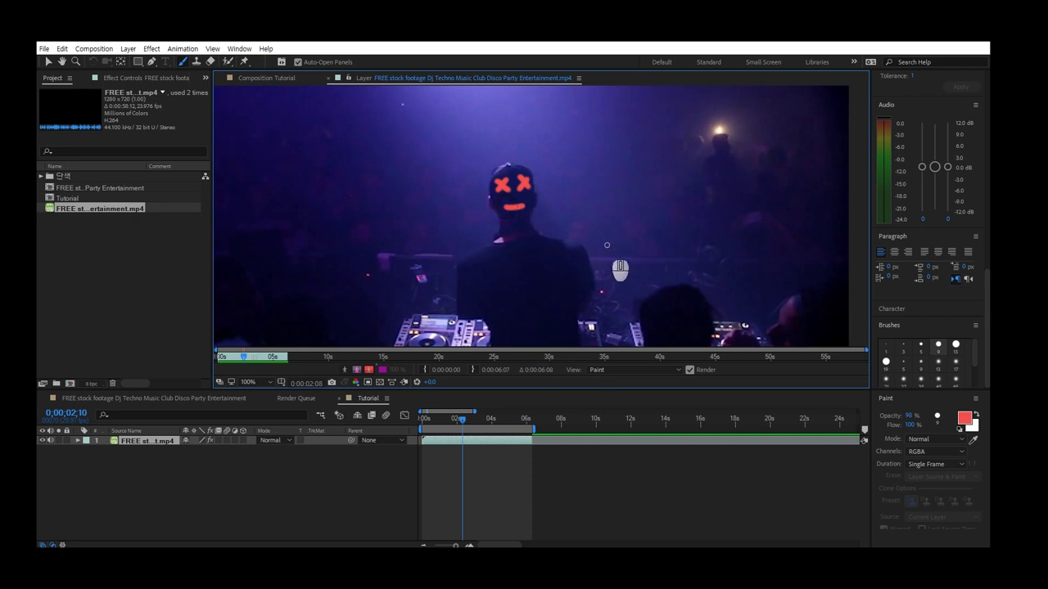
Change the brush color to magenta-purple and paint two wavy lines on each side of the DJ at 0;00;02;10.
click(964, 418)
click(779, 368)
click(859, 344)
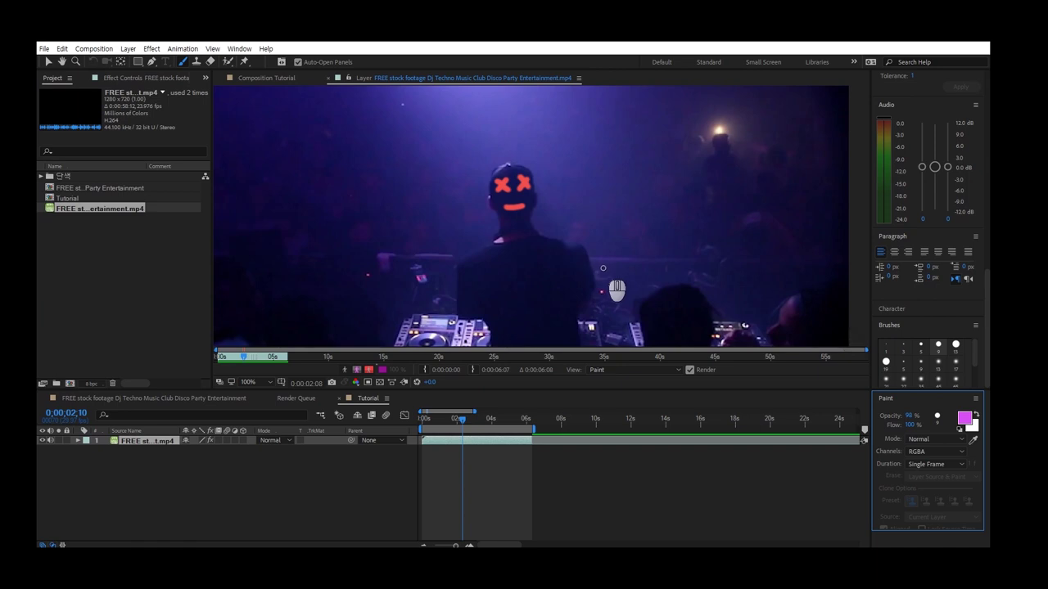
mouse_move(606, 263)
mouse_down()
mouse_move(659, 267)
mouse_move(649, 288)
mouse_move(603, 287)
mouse_up()
drag(429, 276, 391, 275)
drag(446, 297, 396, 311)
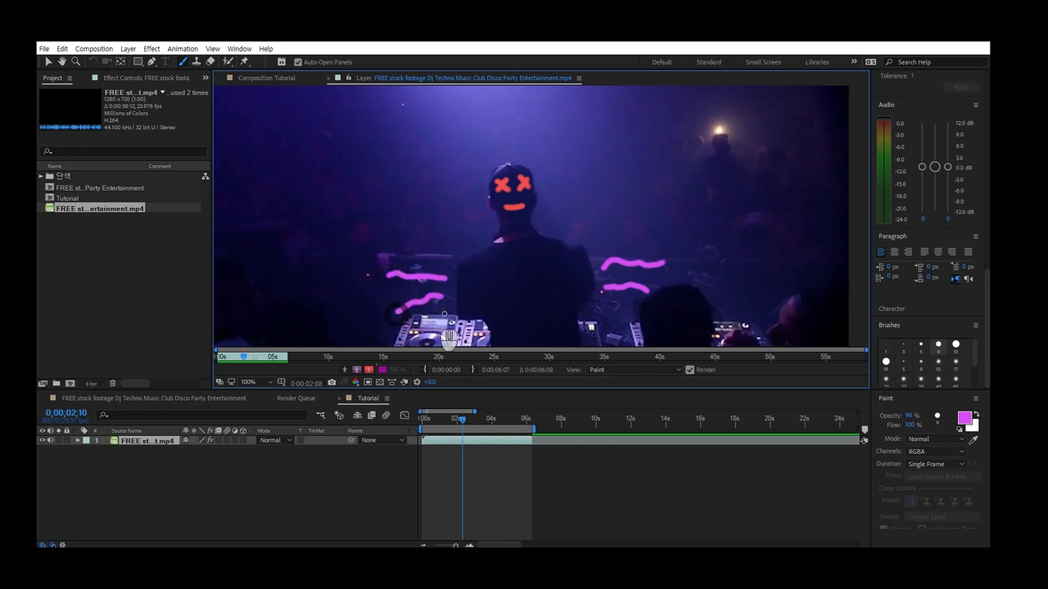
At 0;00;02;11, paint a new set of magenta wavy lines on both sides of the DJ.
drag(602, 265, 650, 254)
drag(616, 289, 648, 292)
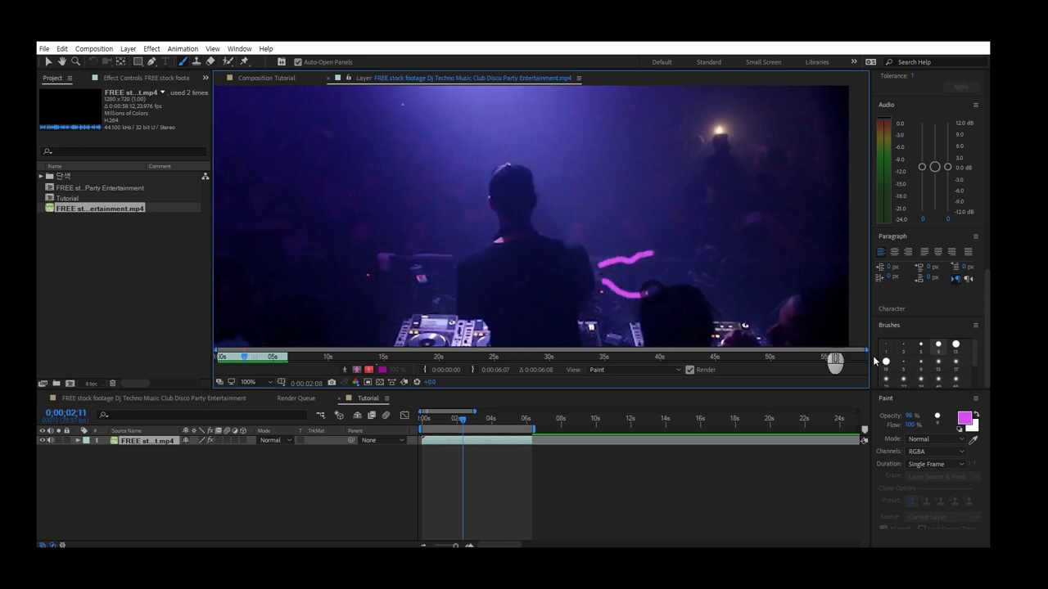
mouse_move(444, 271)
mouse_down()
mouse_move(411, 274)
mouse_move(442, 300)
mouse_move(407, 304)
mouse_up()
Step through the frames from 0;00;02;12, painting magenta wavy lines beside the DJ on each.
key(Page_Down)
drag(602, 256, 651, 247)
key(Page_Down)
drag(608, 274, 618, 275)
key(Page_Down)
click(440, 267)
mouse_move(440, 267)
mouse_down()
mouse_move(415, 279)
mouse_move(427, 300)
mouse_move(409, 307)
mouse_up()
mouse_move(611, 257)
mouse_down()
mouse_move(646, 250)
mouse_move(637, 277)
mouse_move(664, 273)
mouse_up()
Go back to frames 0;00;02;13 and 0;00;02;12 and paint their missing magenta wavy lines beside the DJ.
key(Page_Up)
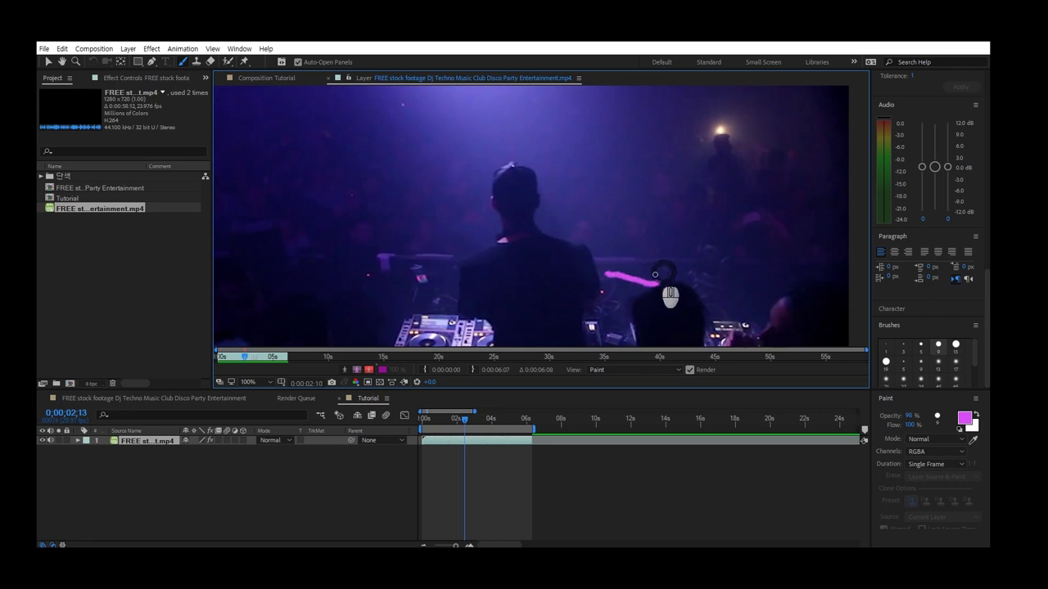
drag(604, 252, 661, 236)
drag(453, 275, 415, 269)
drag(454, 305, 415, 314)
key(Page_Up)
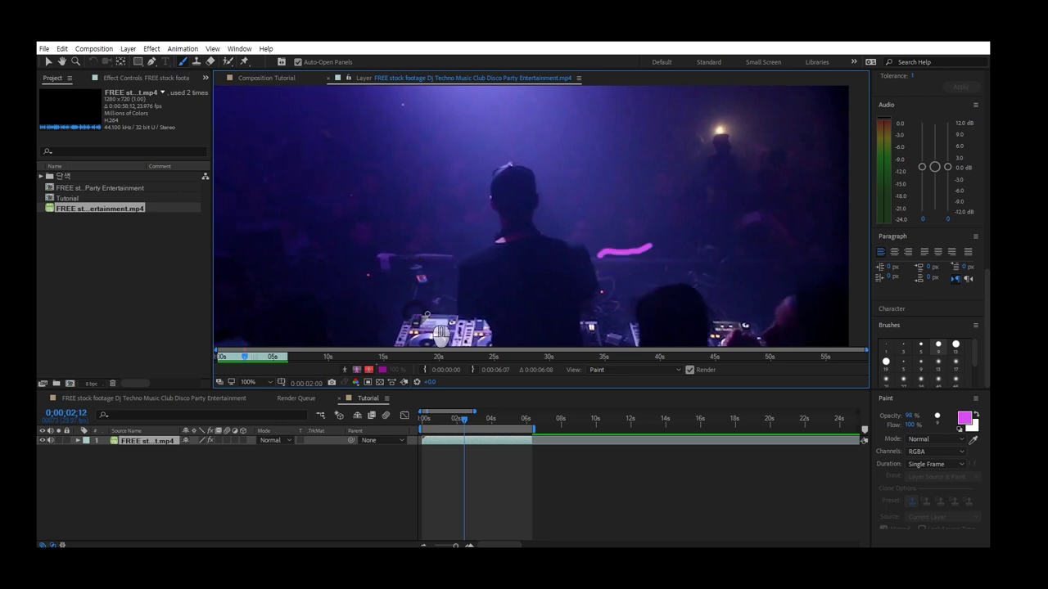
drag(452, 275, 401, 278)
drag(449, 305, 401, 318)
drag(603, 282, 641, 286)
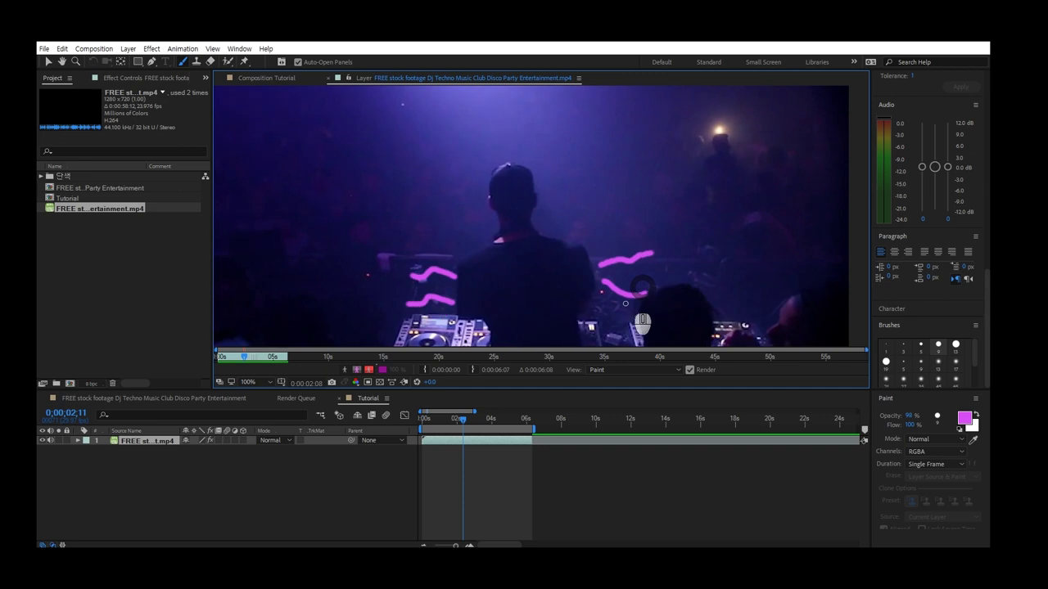
Paint magenta wavy lines on both sides of the DJ on the two frames following 0;00;02;13.
key(Page_Down)
key(Page_Down)
key(Page_Down)
drag(612, 250, 648, 238)
drag(611, 287, 669, 286)
drag(460, 270, 410, 276)
key(Page_Down)
drag(613, 255, 644, 247)
drag(614, 288, 664, 288)
drag(458, 277, 419, 279)
drag(460, 310, 413, 316)
Return to 0;00;02;10 and set the brush foreground color back to red.
key(Page_Up)
key(Page_Up)
key(Page_Up)
key(Page_Up)
key(Page_Up)
key(Page_Up)
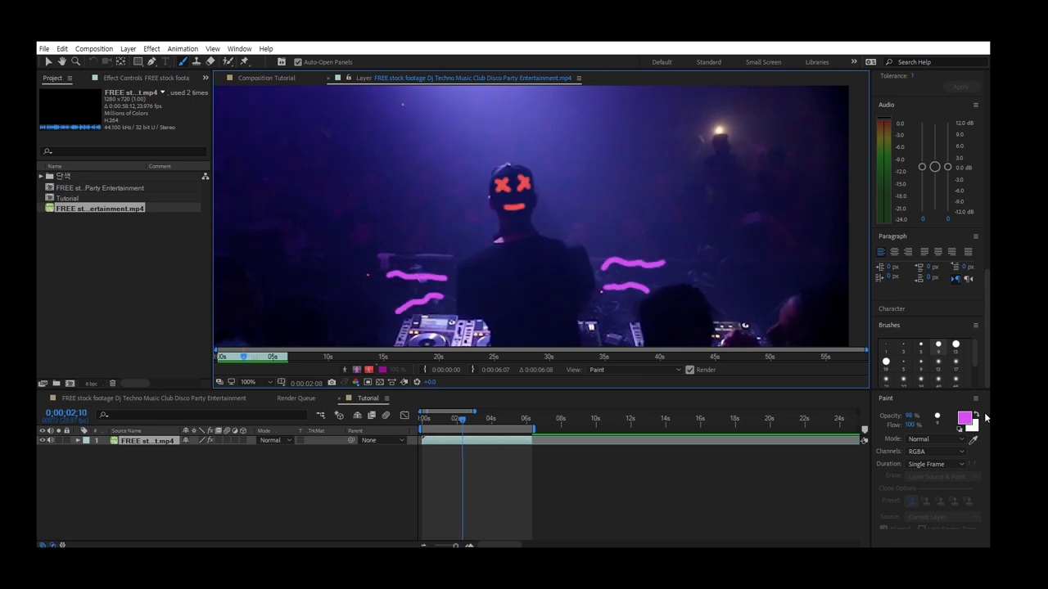
click(967, 418)
drag(776, 363, 776, 335)
click(866, 345)
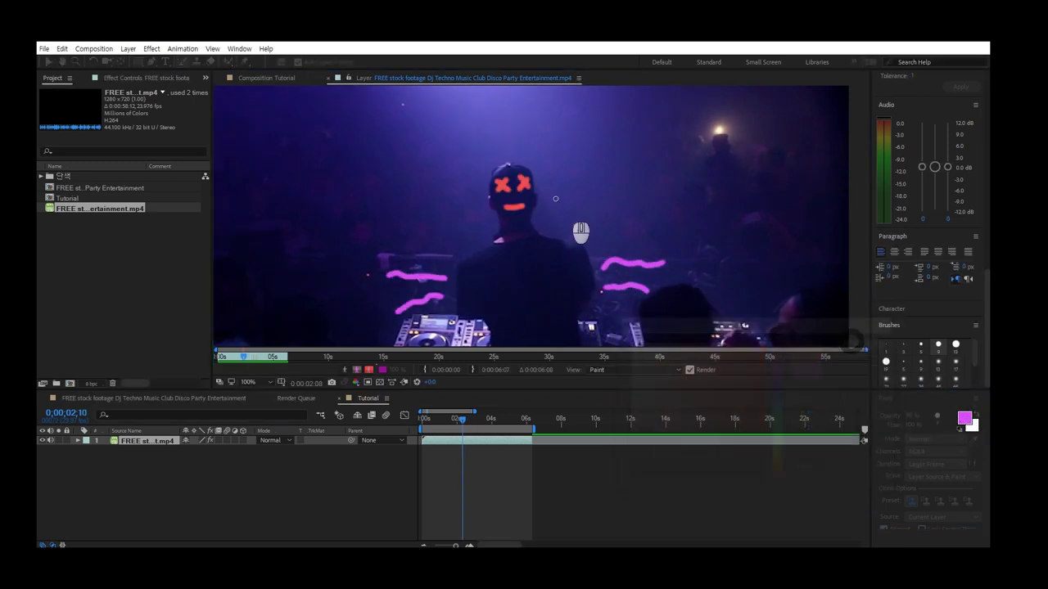
Paint a red face with X eyes and a mouth on the DJ's head on each frame from 0;00;02;11 to 0;00;02;16.
key(Page_Down)
click(526, 179)
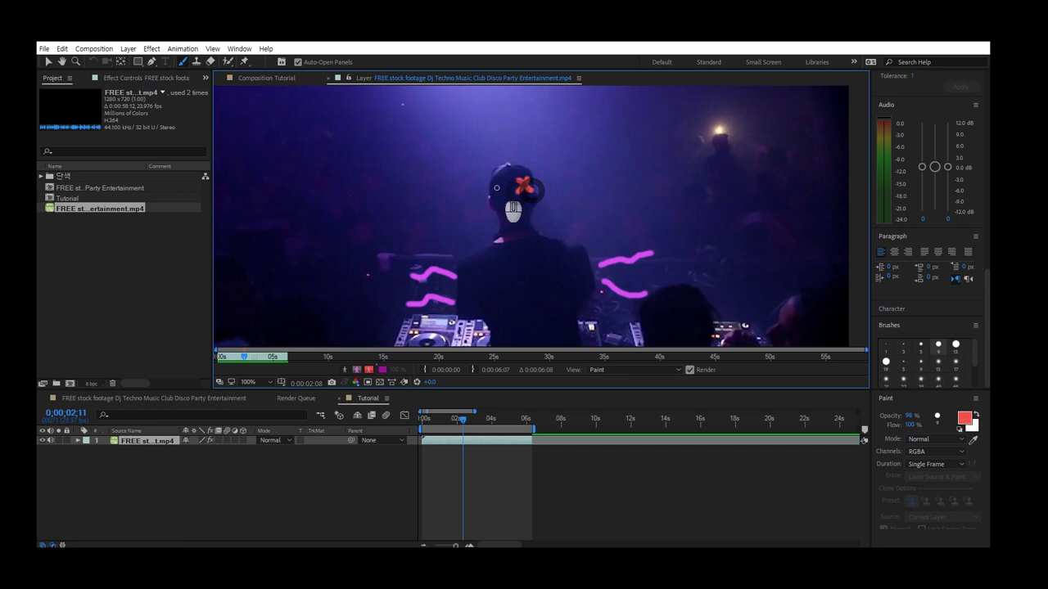
drag(502, 188, 496, 188)
key(Page_Down)
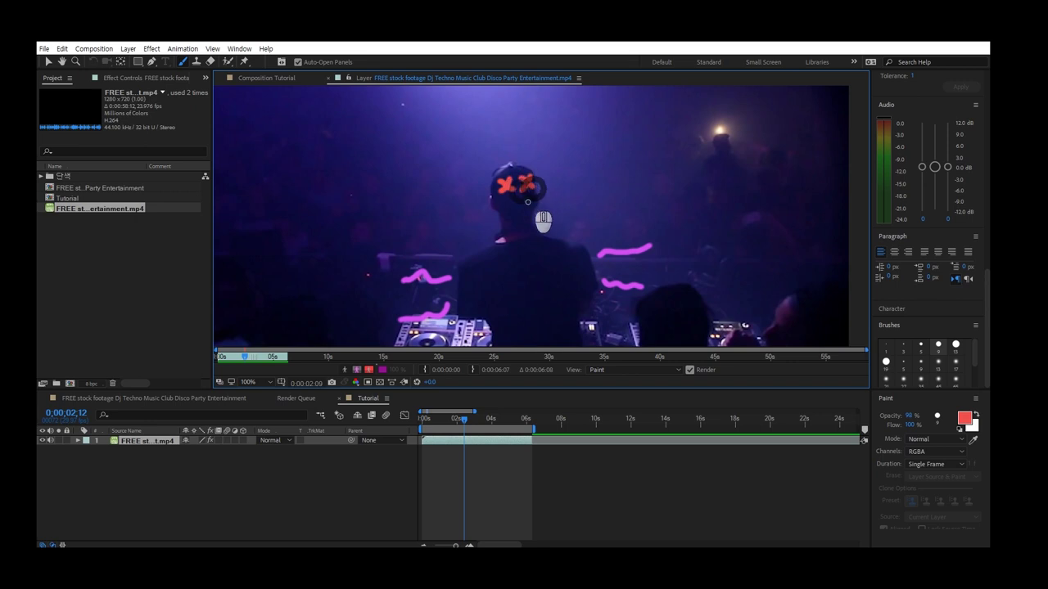
key(Page_Down)
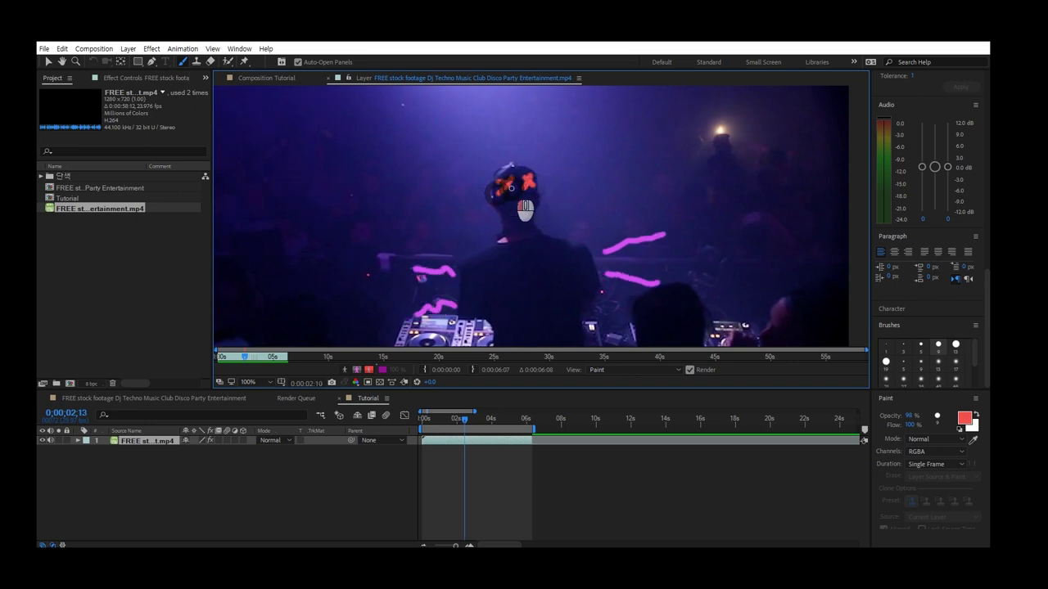
key(Page_Down)
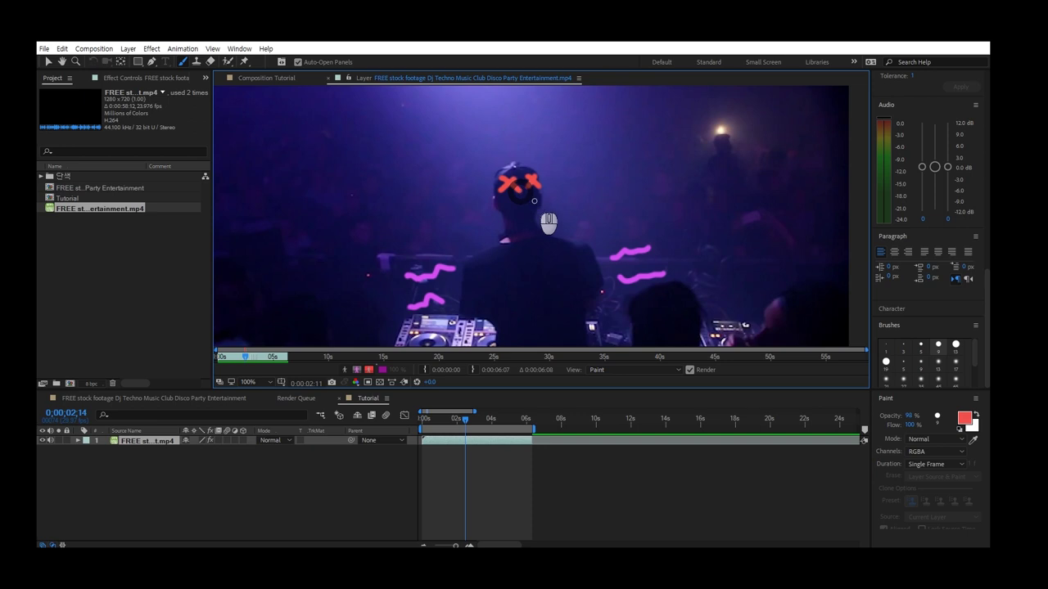
key(Page_Down)
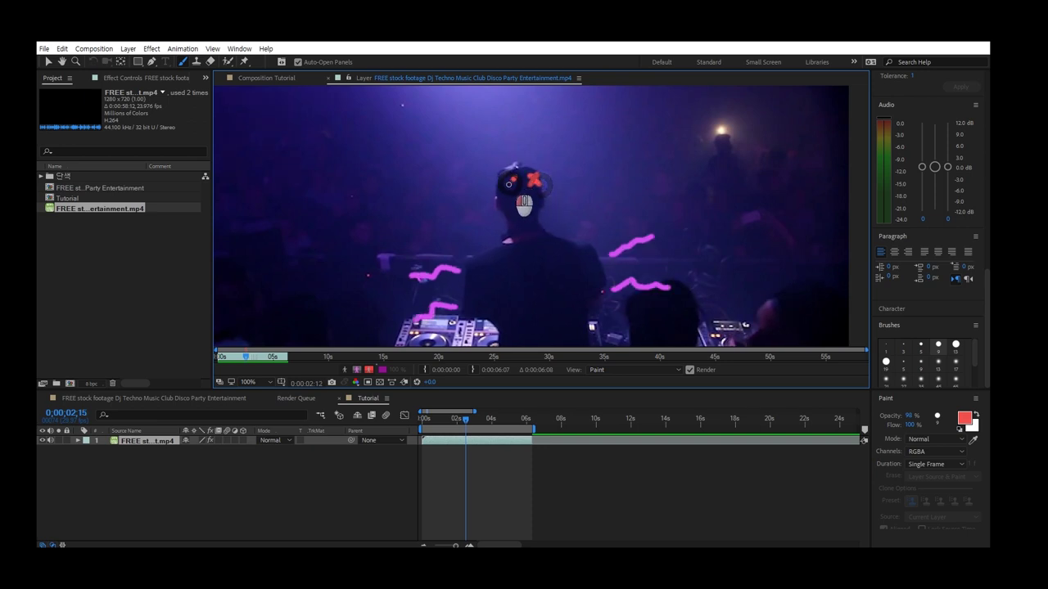
key(Page_Down)
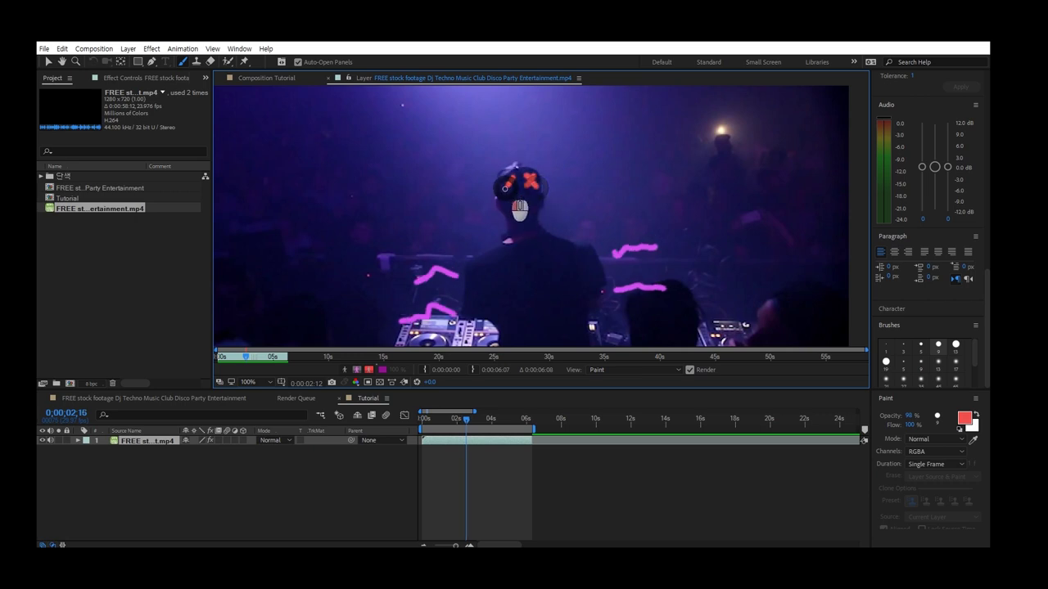
key(Page_Down)
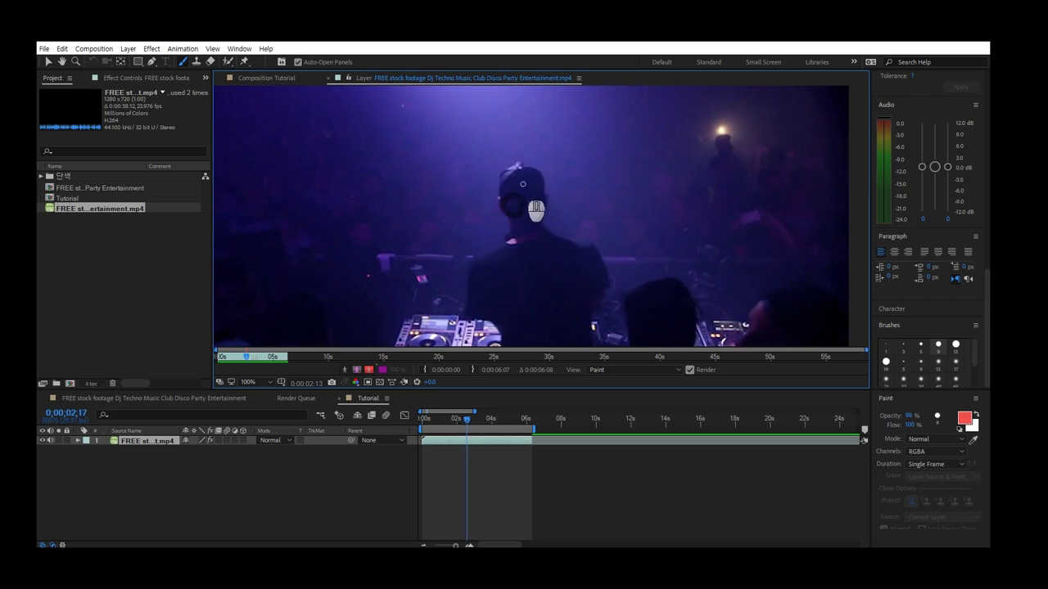
Shorten the work area to end at about 4 seconds, and preview the painted animation from the start.
mouse_move(466, 416)
mouse_down()
mouse_move(407, 418)
mouse_move(498, 417)
mouse_move(468, 419)
mouse_move(497, 418)
mouse_move(494, 430)
mouse_move(422, 420)
mouse_up()
scroll(468, 290, down, 1)
key(space)
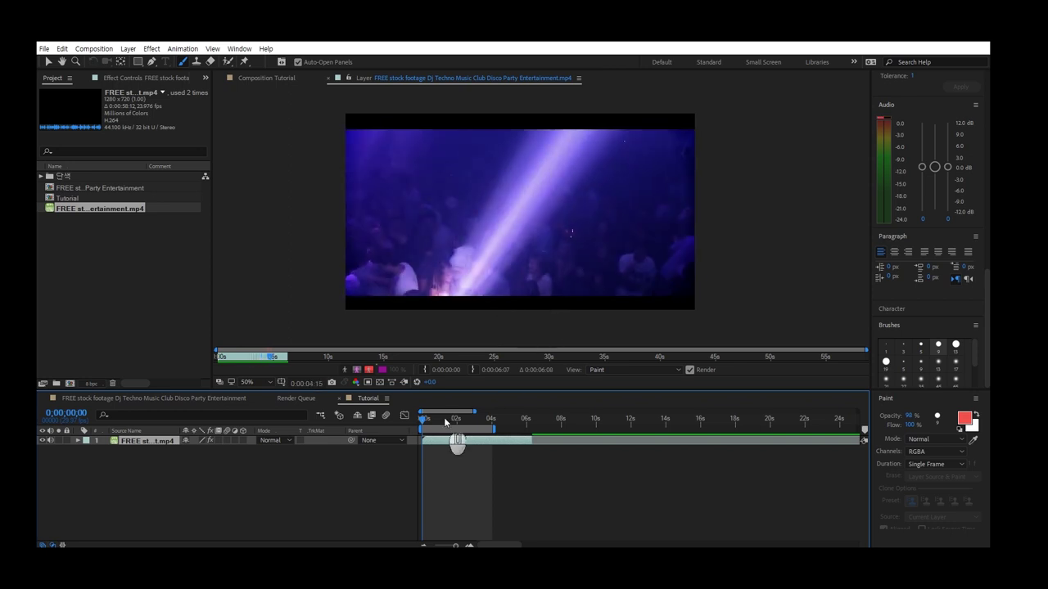
drag(514, 423, 476, 421)
Create a new solid layer named Glow above the footage in the Tutorial composition.
right_click(135, 464)
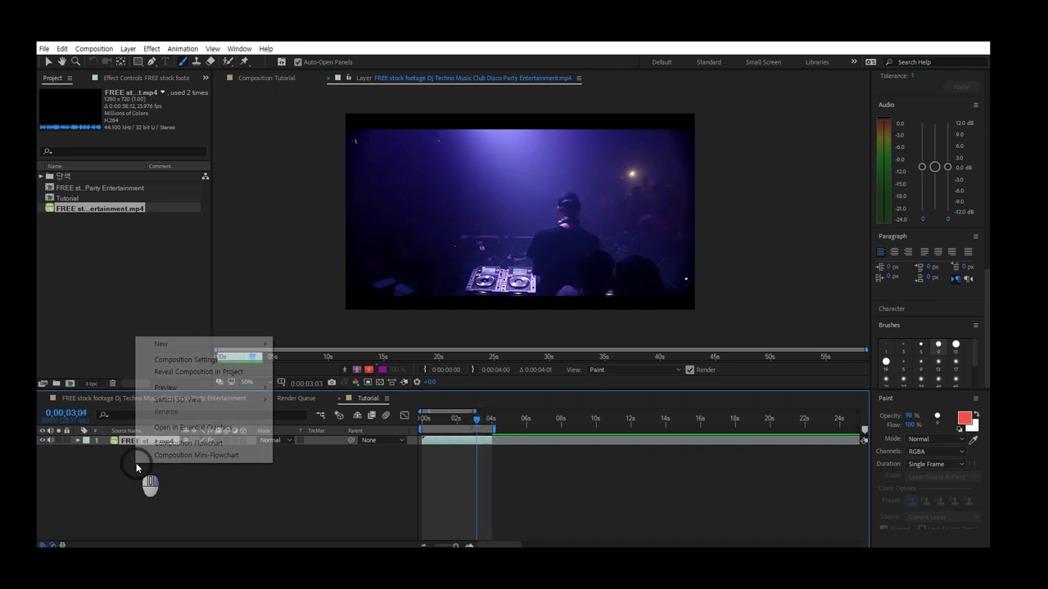
mouse_move(188, 344)
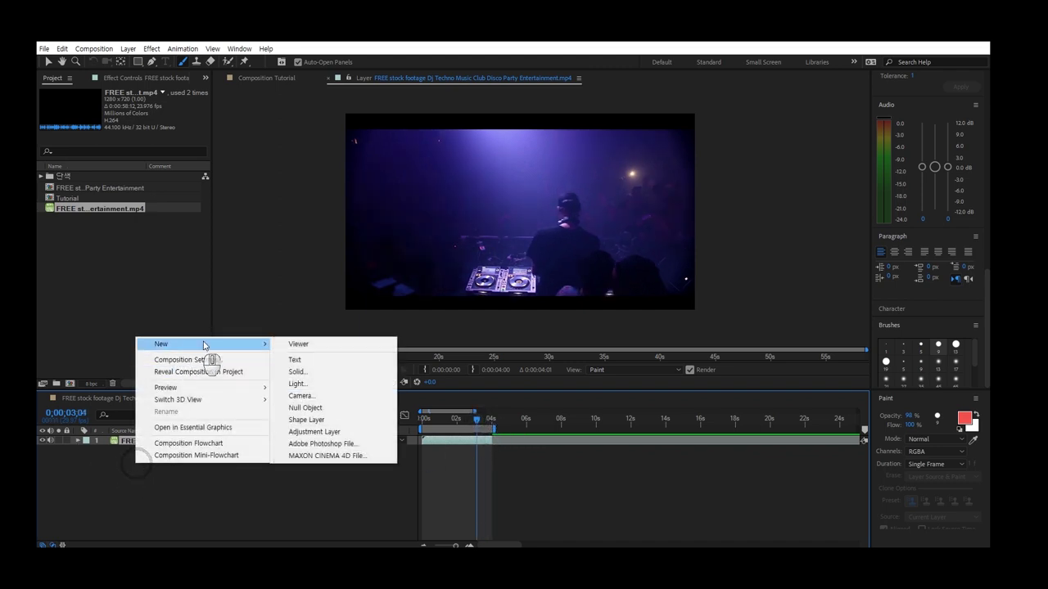
click(296, 372)
text(Glow)
key(Return)
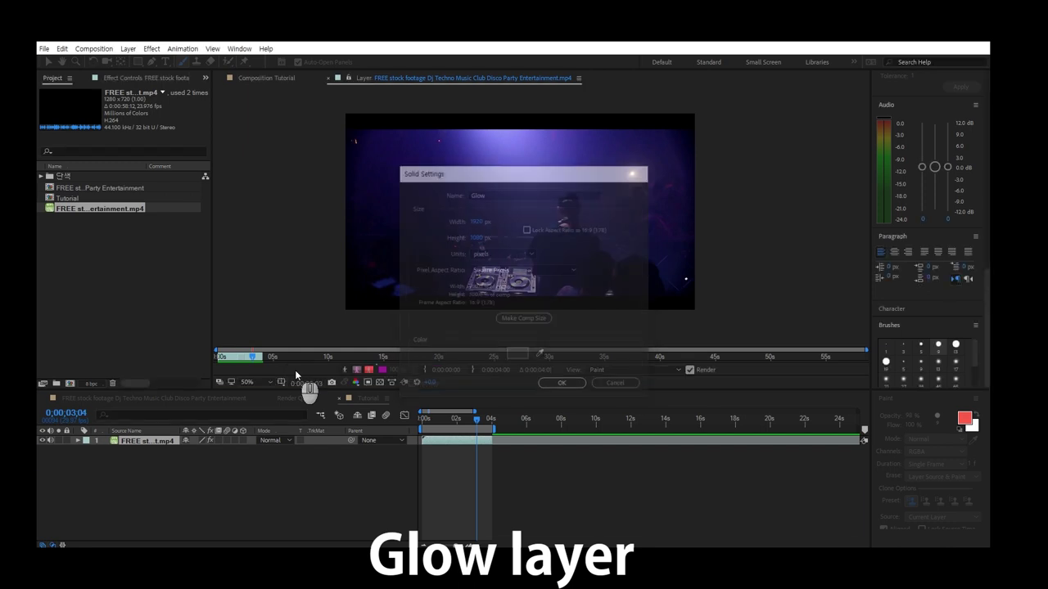
Copy the footage layer's Paint effect, paste it onto the Glow layer, and expand that layer's effects.
click(78, 449)
click(86, 460)
click(118, 469)
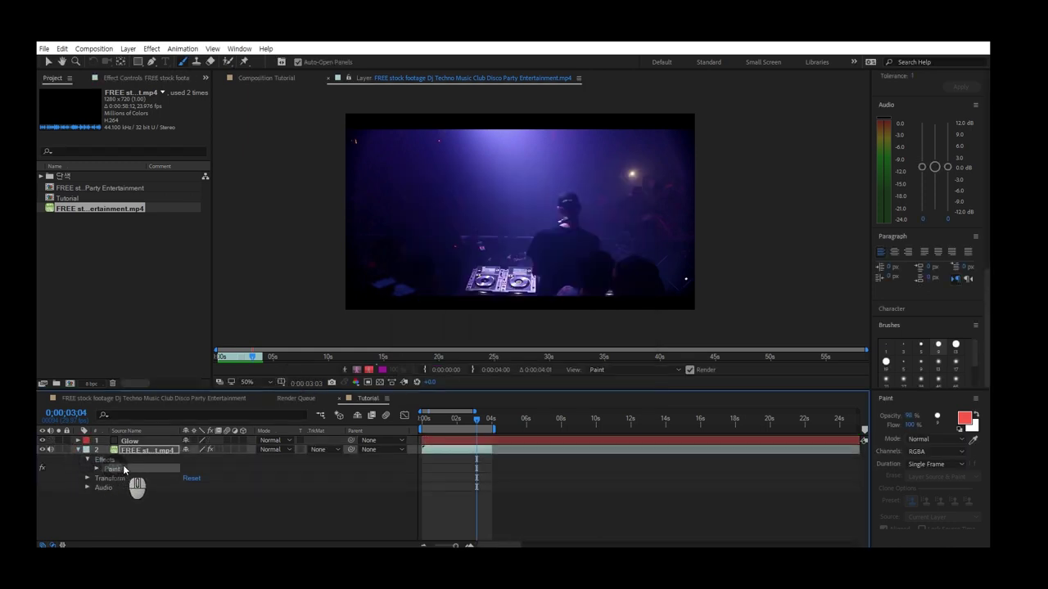
key(ctrl+c)
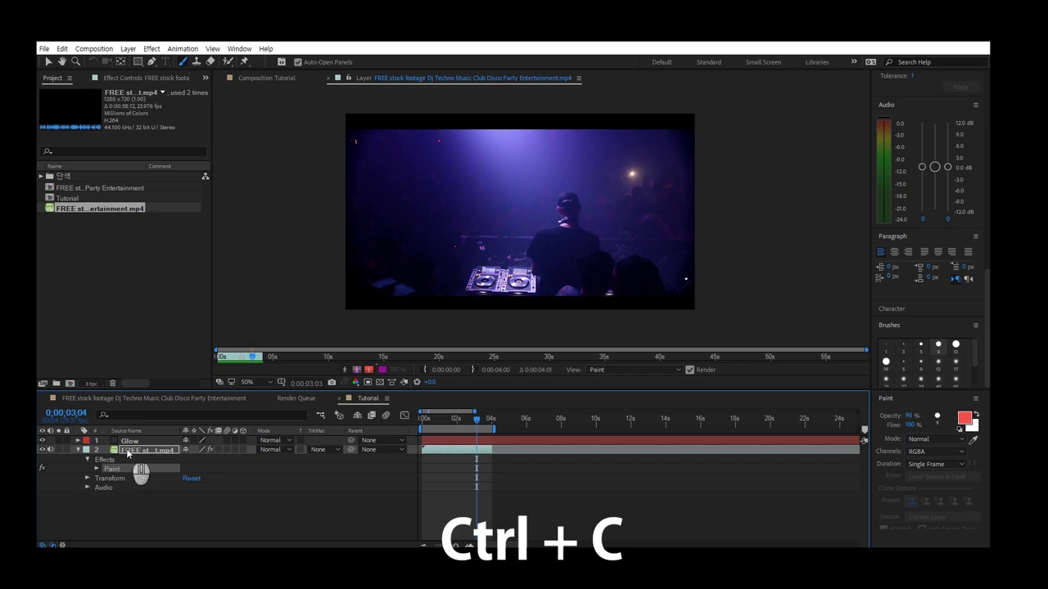
click(136, 441)
click(78, 440)
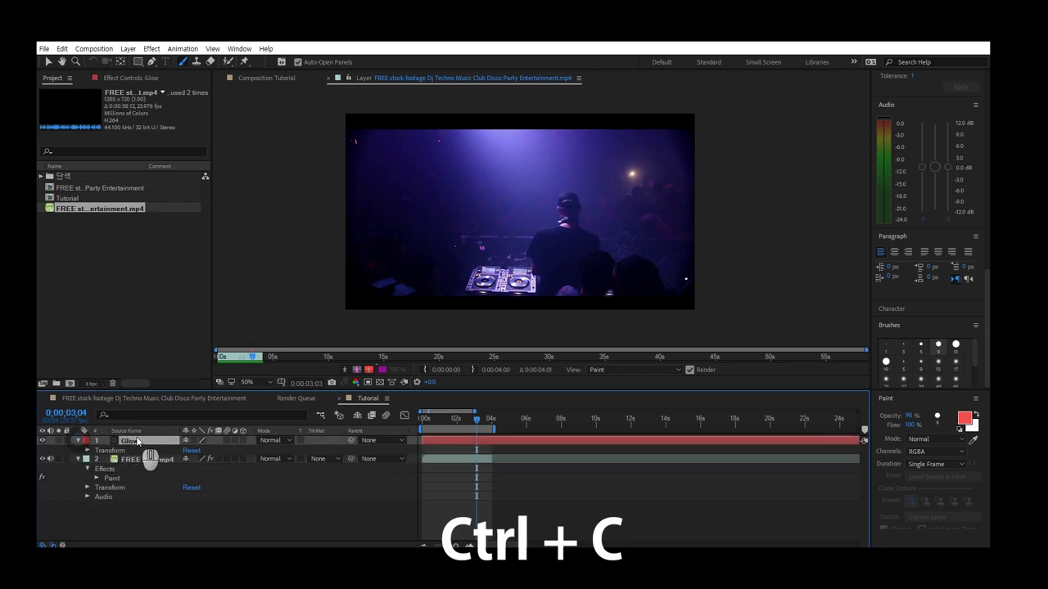
key(ctrl+v)
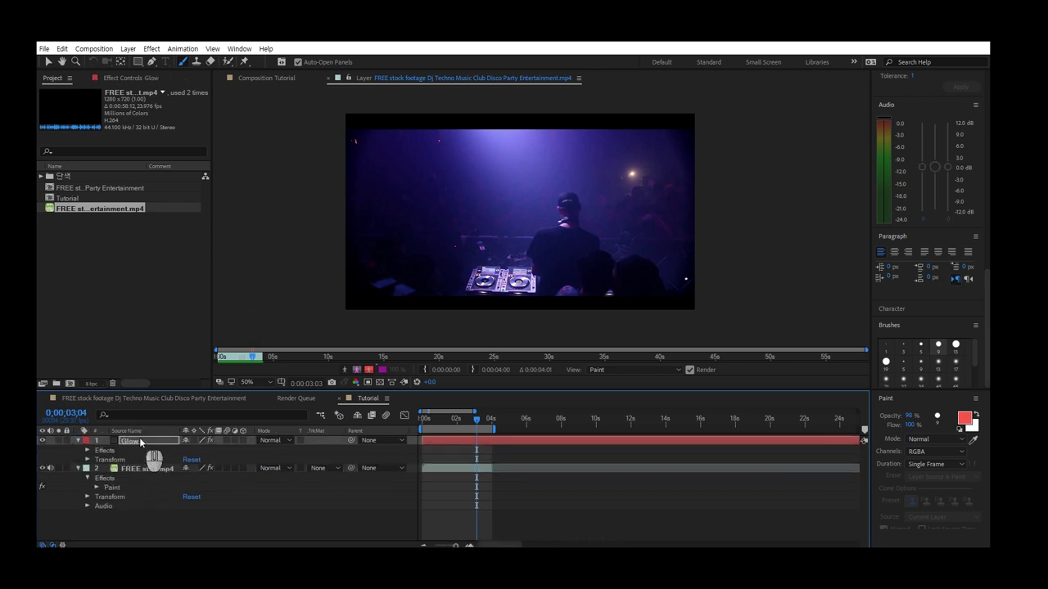
click(87, 450)
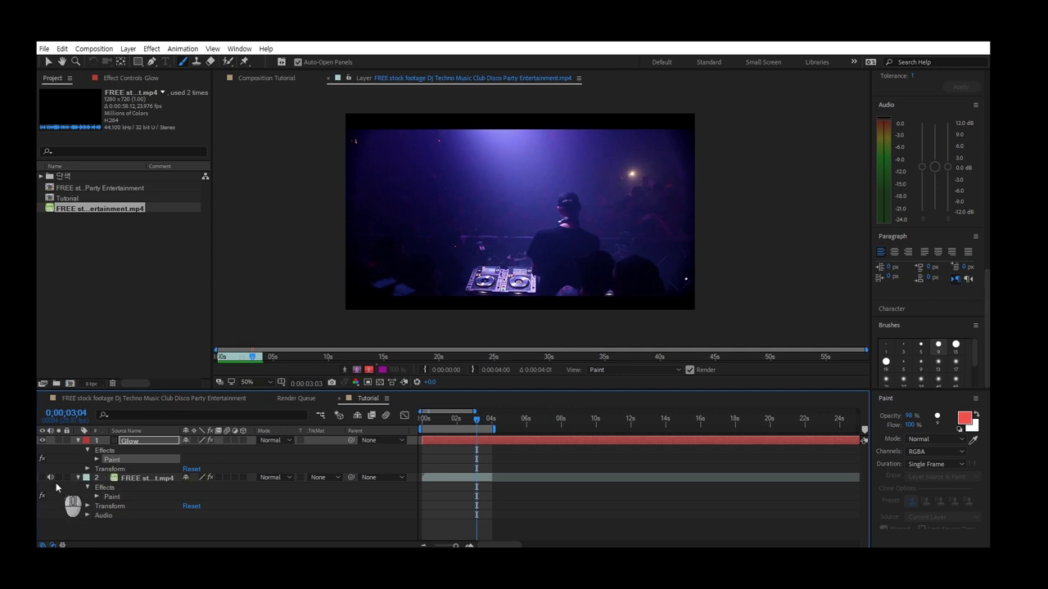
View the Tutorial composition at 0;00;02;20 and toggle the footage layer's visibility to check the Glow layer on its own.
drag(478, 419, 468, 418)
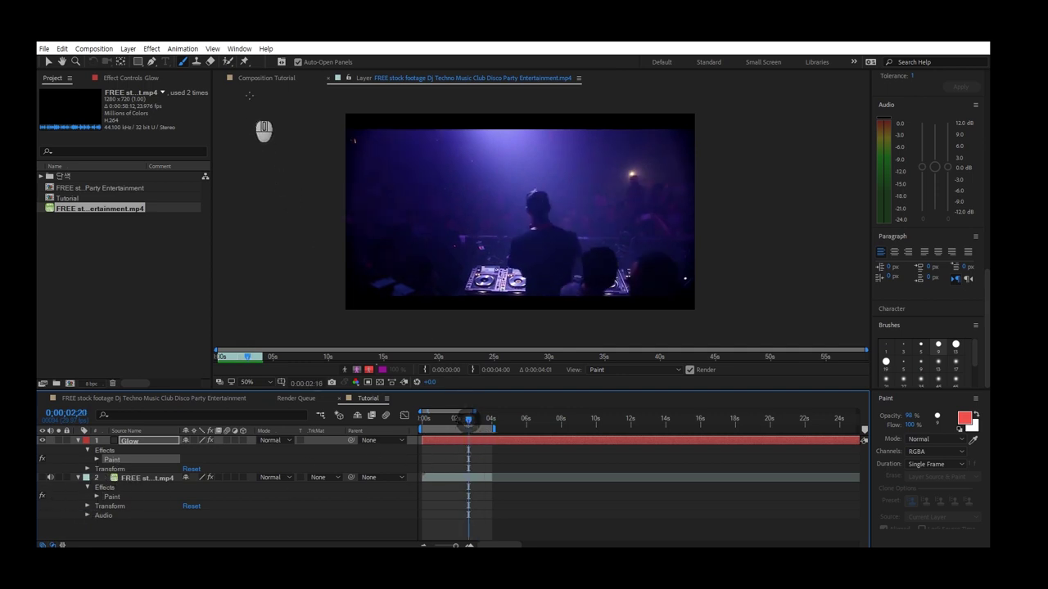
click(262, 78)
scroll(545, 258, down, 2)
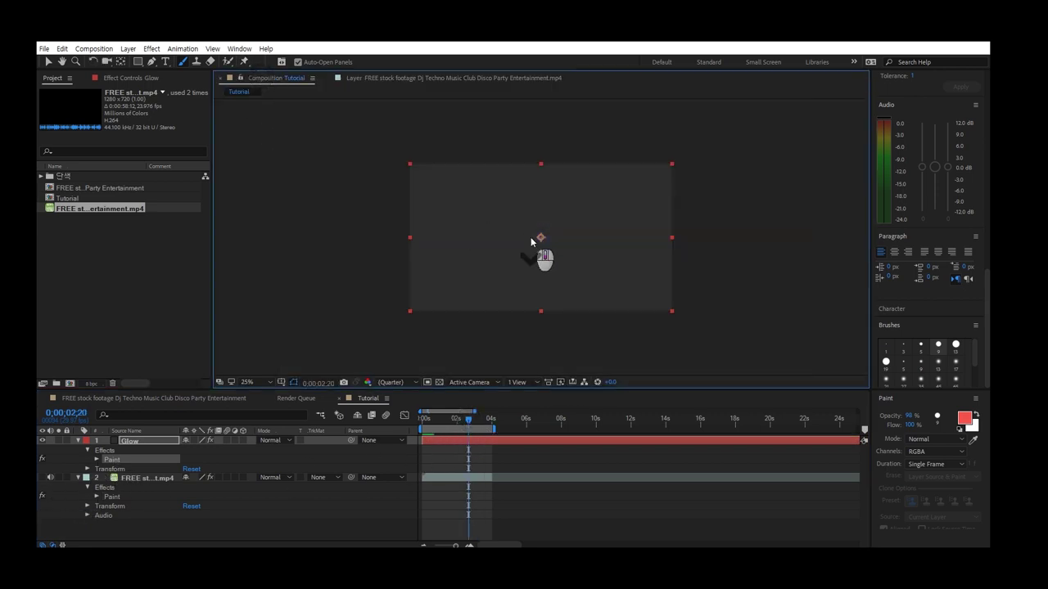
click(42, 477)
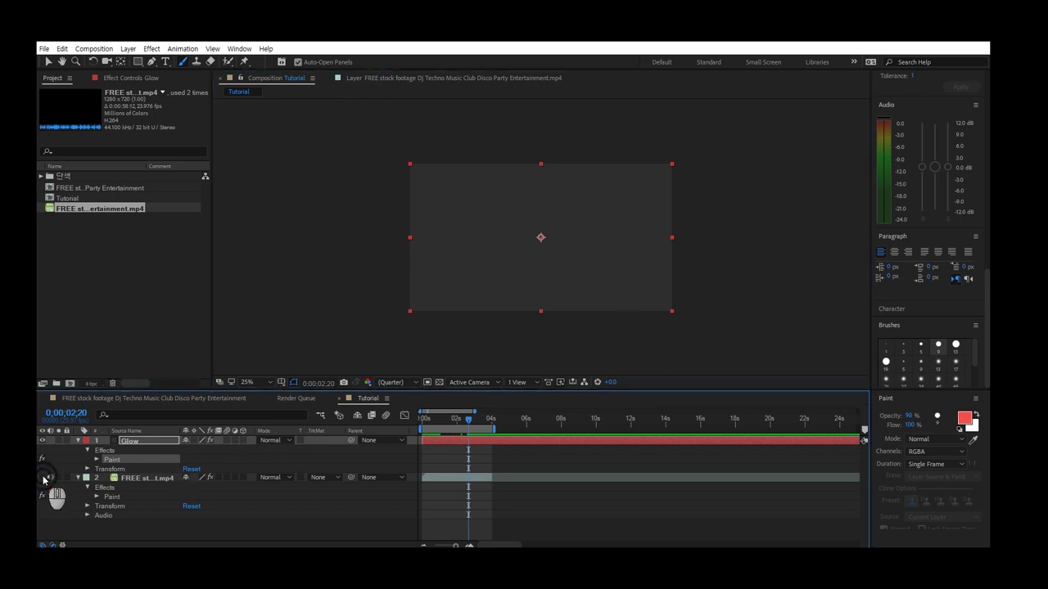
click(43, 477)
click(42, 477)
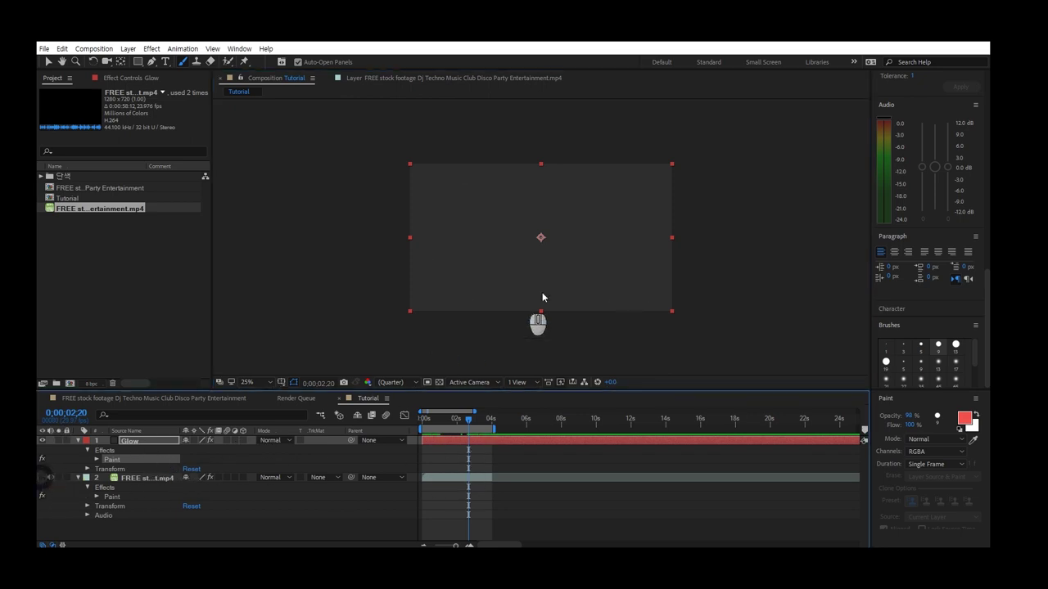
Add the Glow effect to the Glow layer and set the layer's blending mode to Screen.
key(ctrl+space)
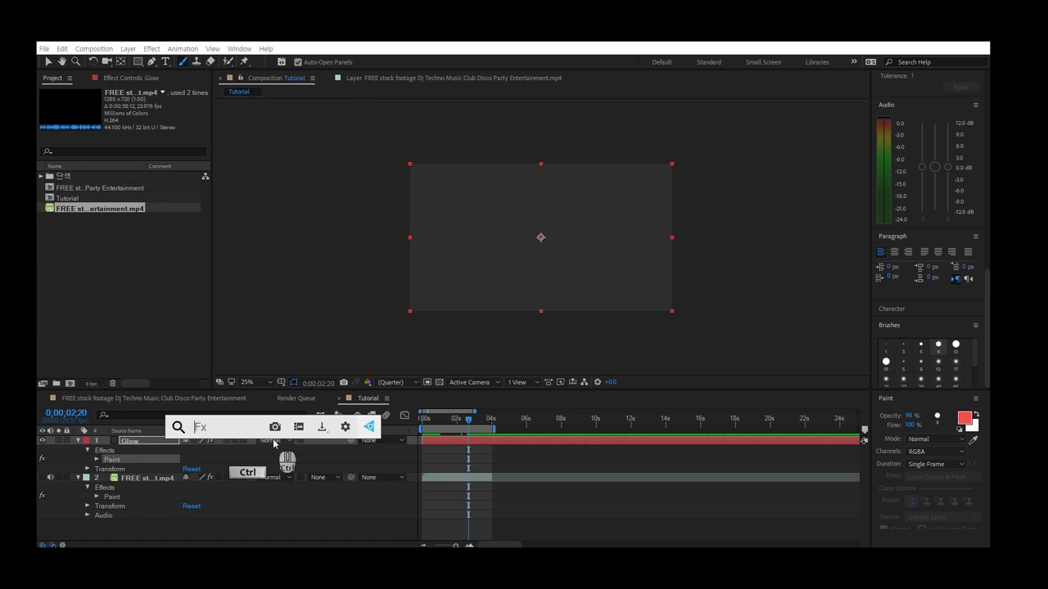
text(gl)
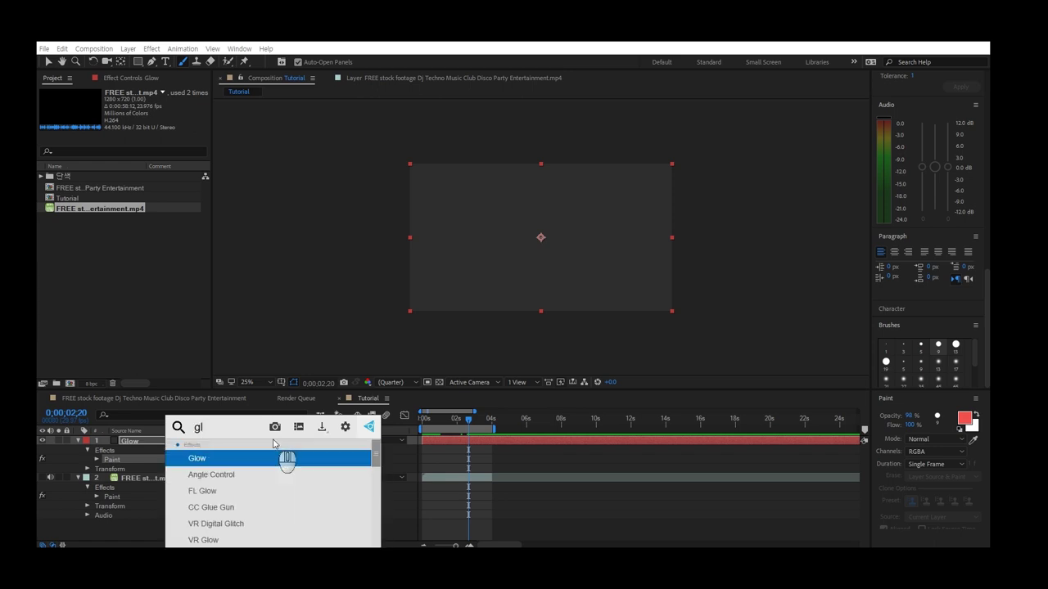
click(253, 459)
click(275, 440)
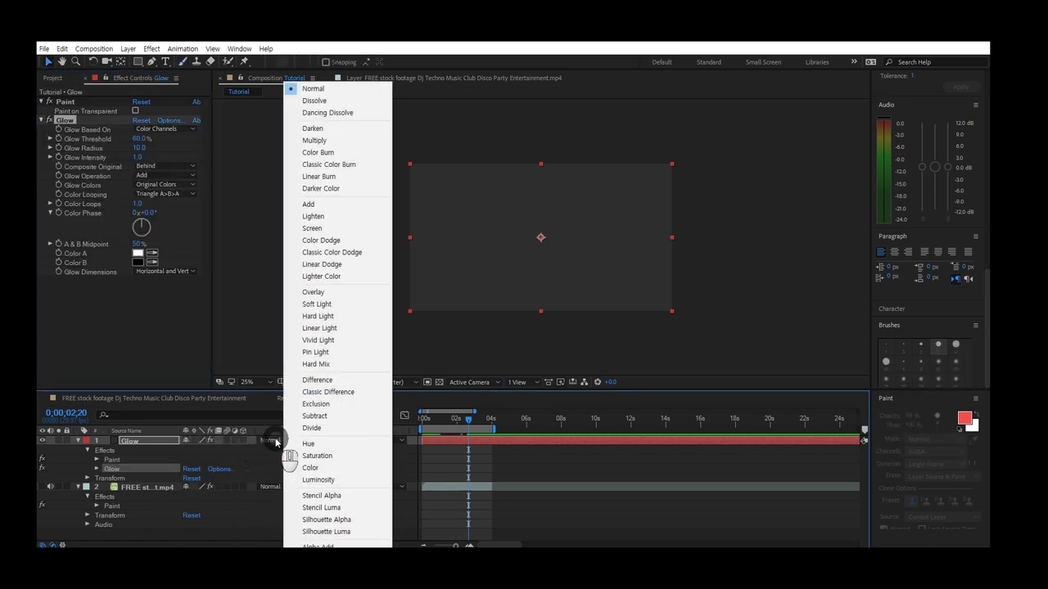
click(313, 228)
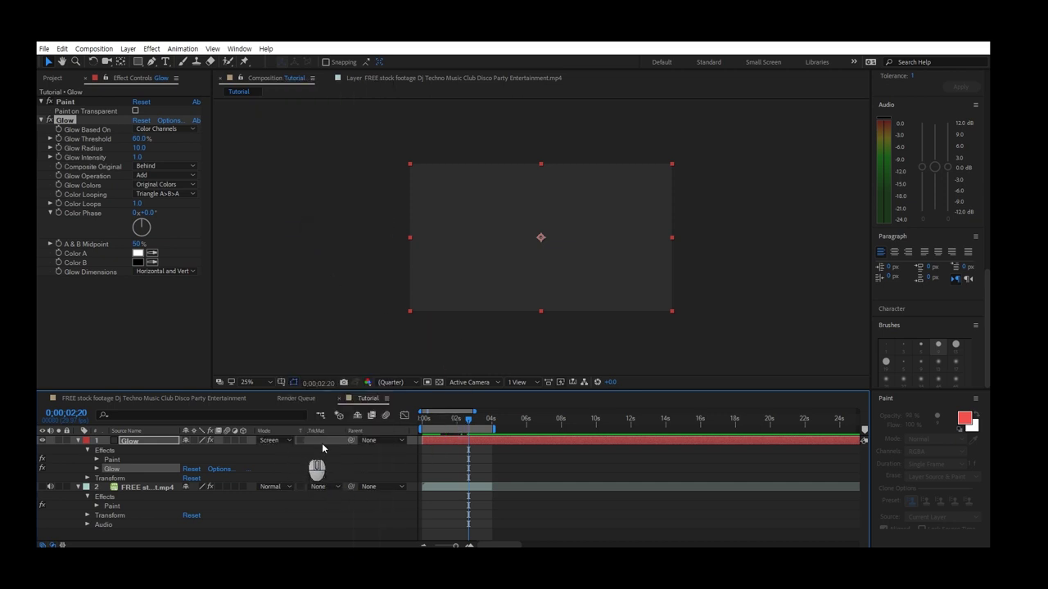
Move to 0;00;01;27 and make the footage layer visible again.
mouse_move(469, 418)
mouse_down()
mouse_move(440, 427)
mouse_move(455, 421)
mouse_up()
click(42, 487)
scroll(506, 314, up, 1)
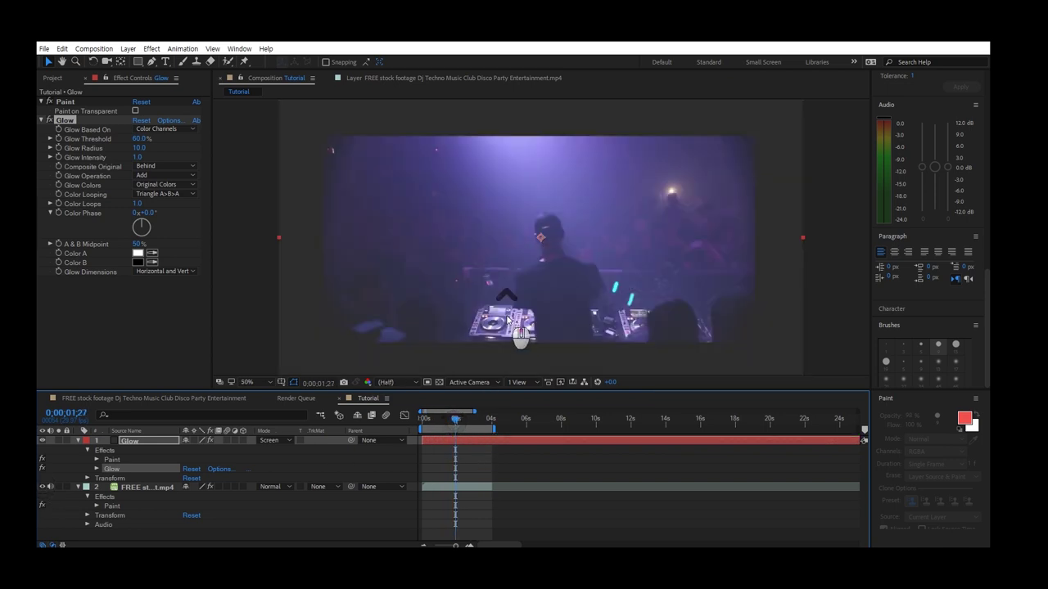
Try a Glow Threshold of 20% and delete the Glow effect from the Glow layer.
click(139, 139)
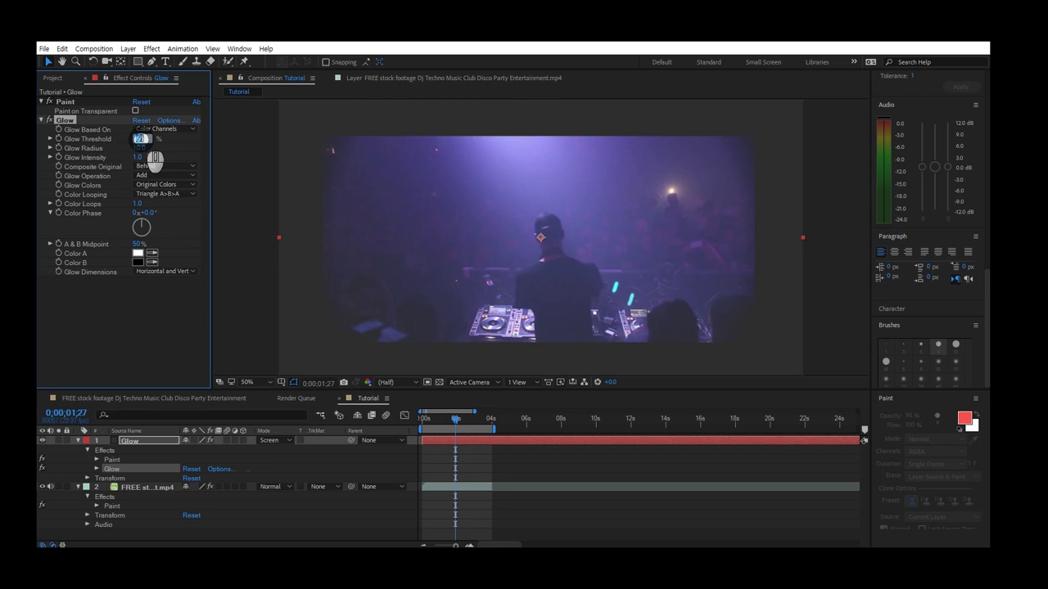
text(20)
key(Return)
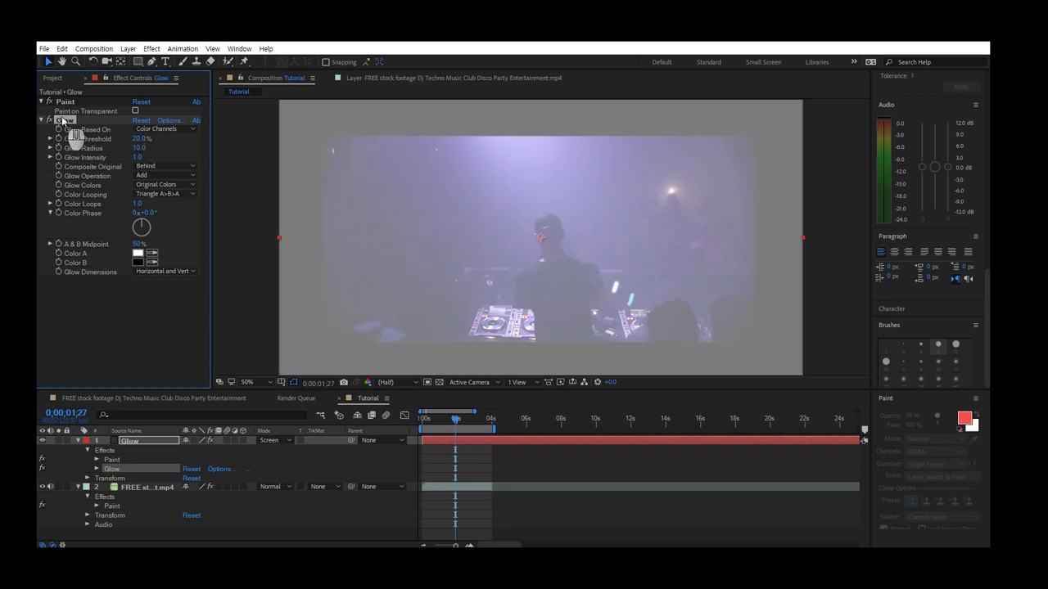
key(Delete)
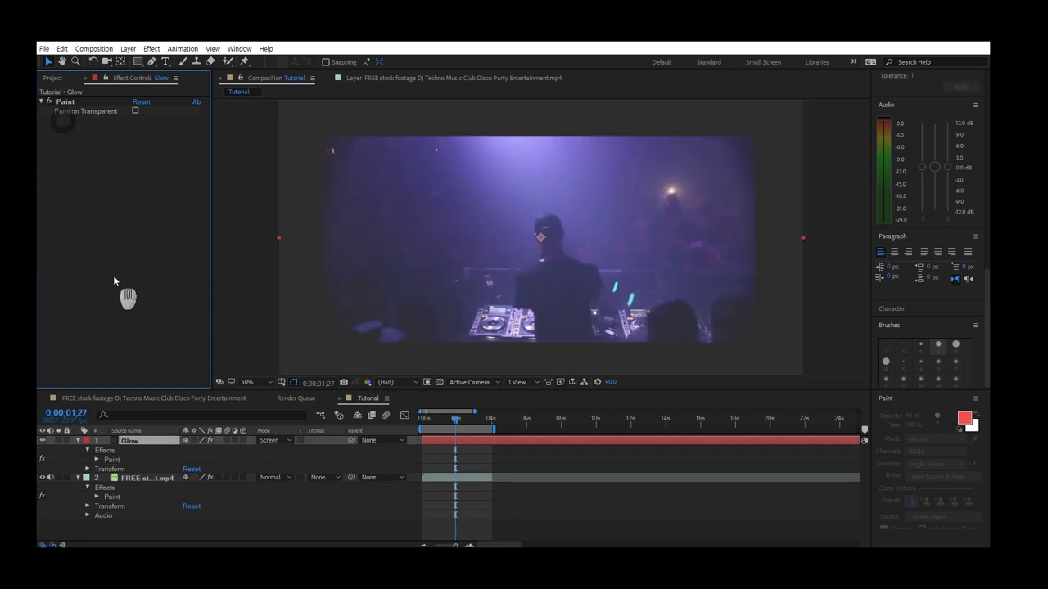
Inspect the Glow layer's paint strokes in its own layer view and return to the Tutorial composition.
double_click(130, 440)
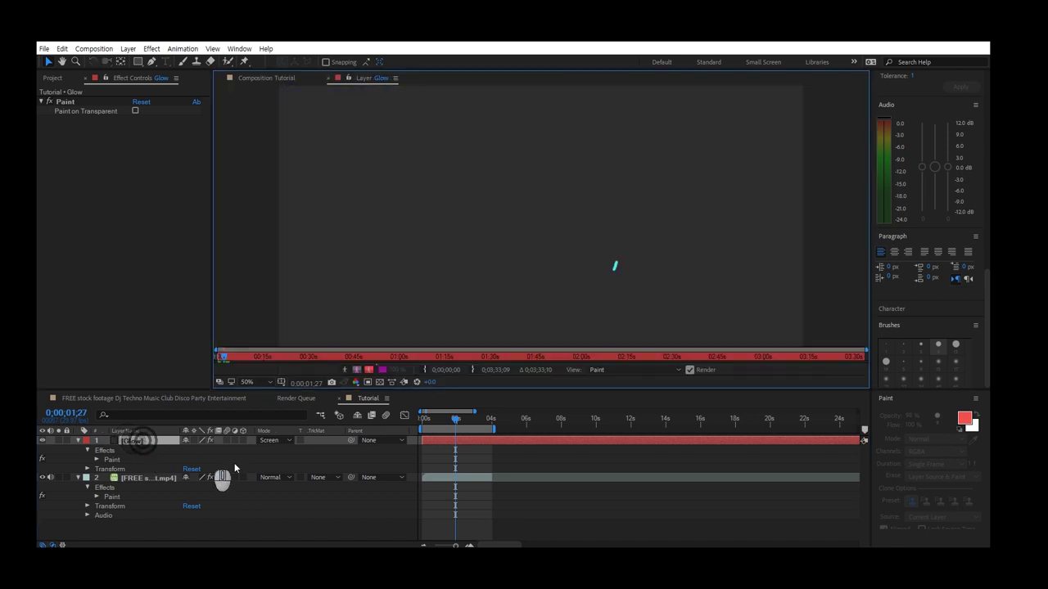
click(270, 78)
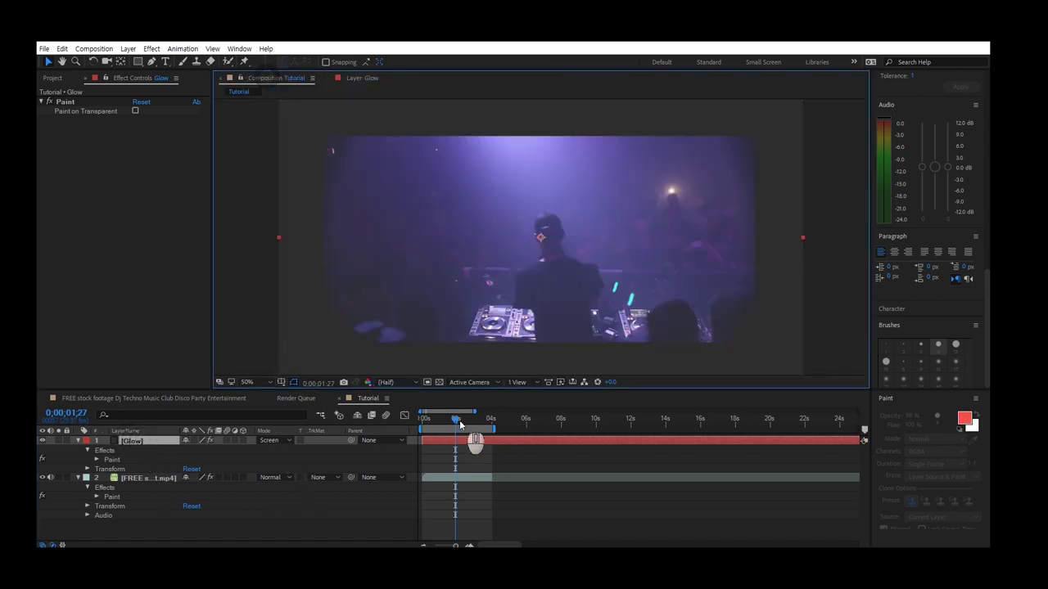
click(122, 430)
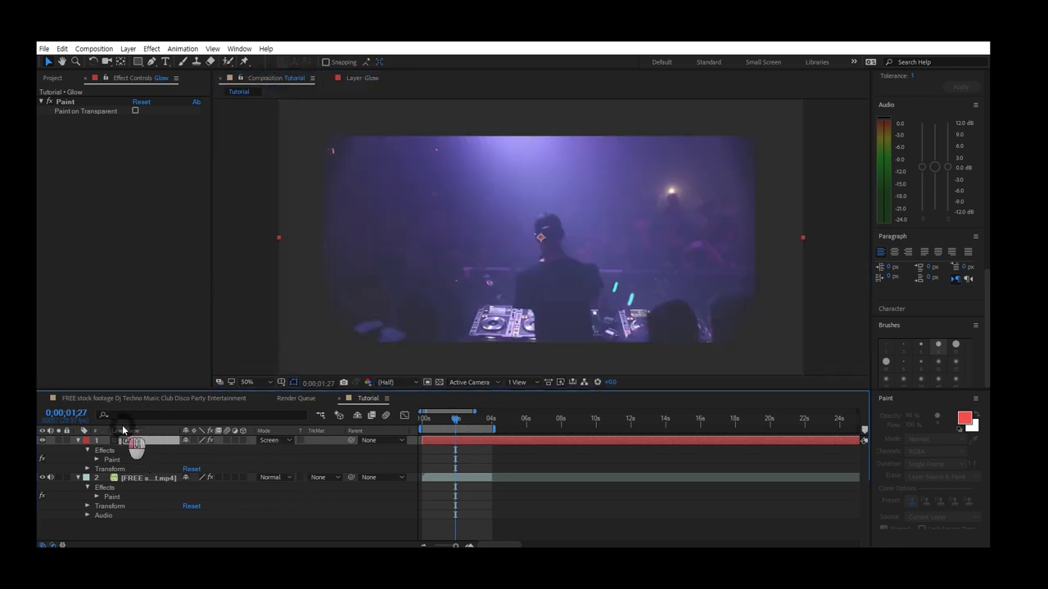
Reapply the Glow effect after Paint on the Glow layer and set its Glow Threshold to 20%.
click(116, 457)
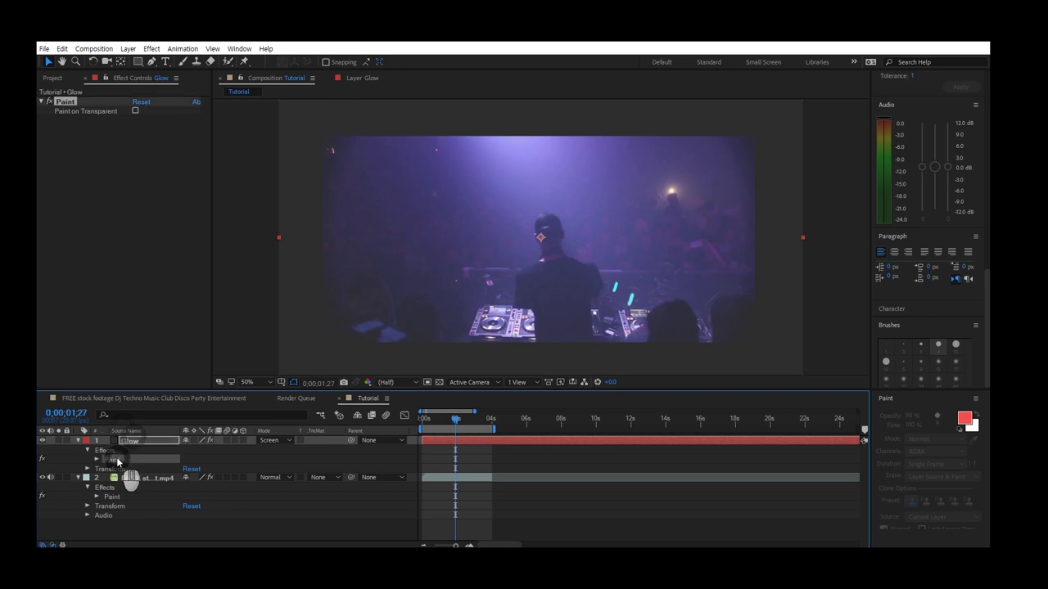
key(ctrl+space)
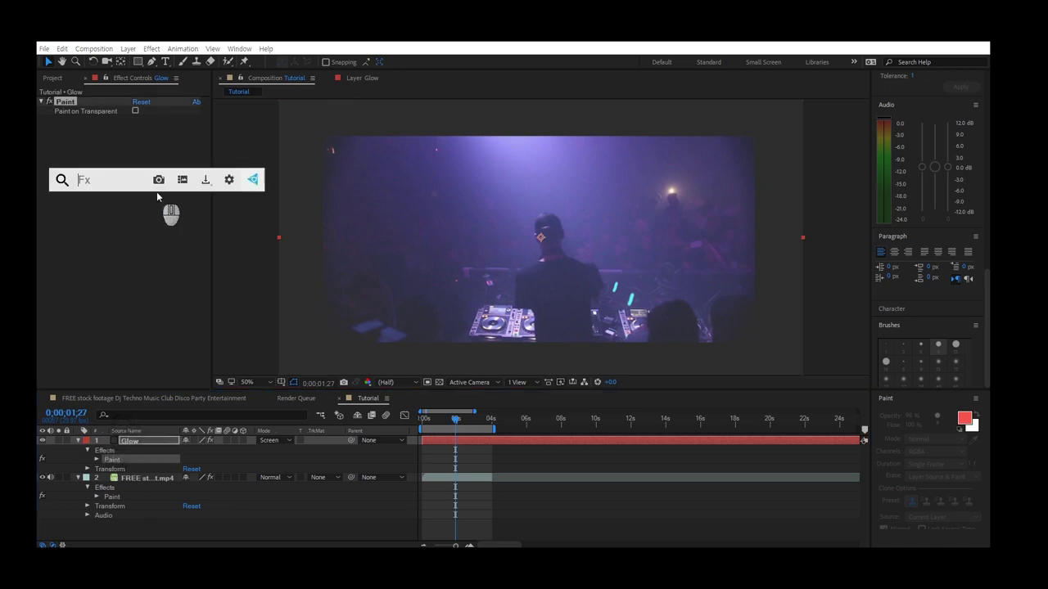
text(glow)
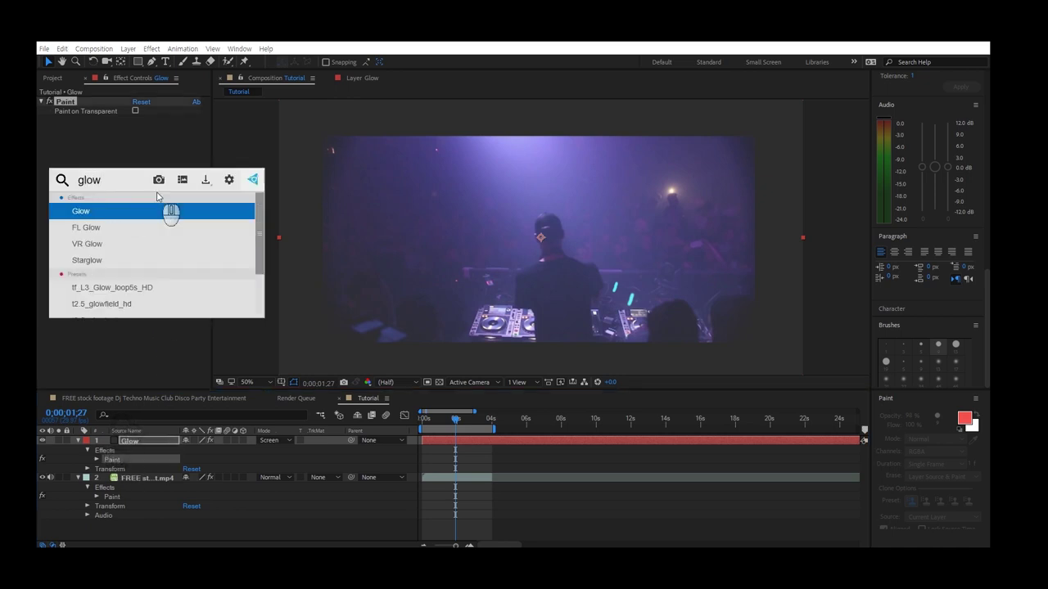
click(110, 212)
click(140, 141)
text(20)
key(Return)
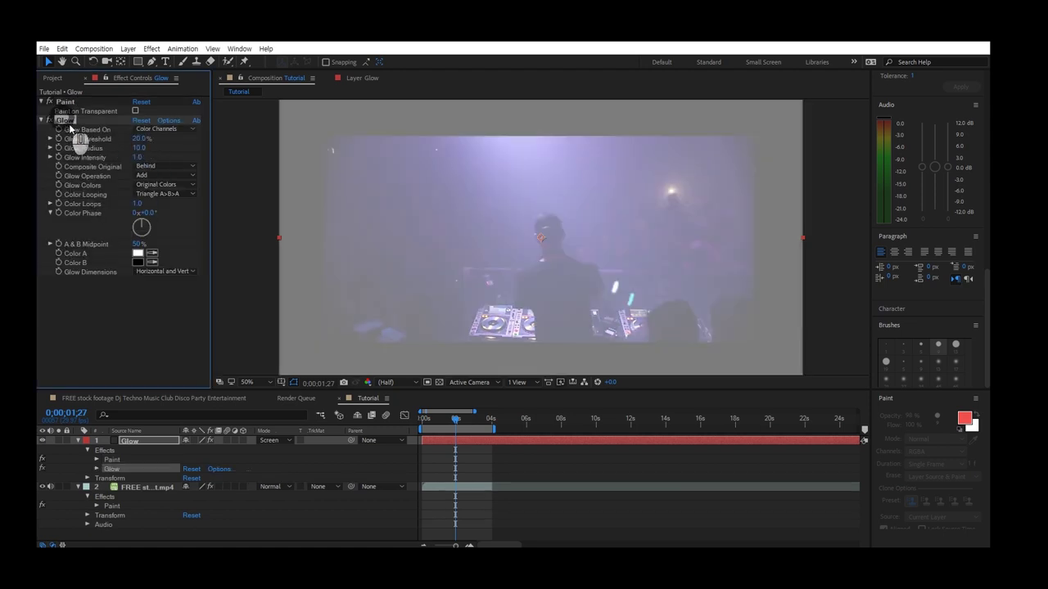
Delete the Glow effect from the Glow layer and compare its setup with the FREE stock footage composition.
key(Delete)
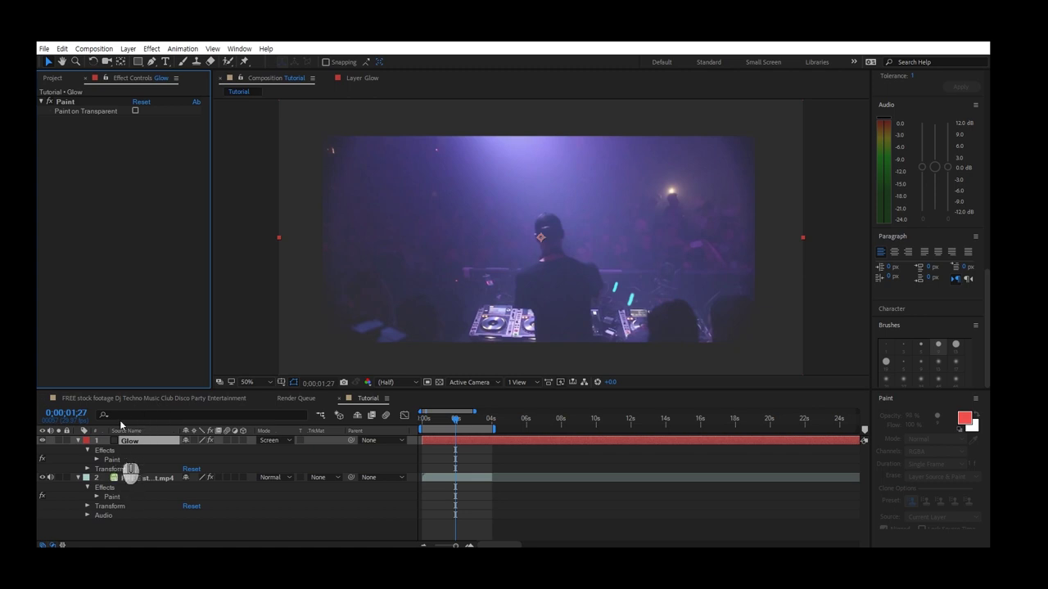
click(53, 78)
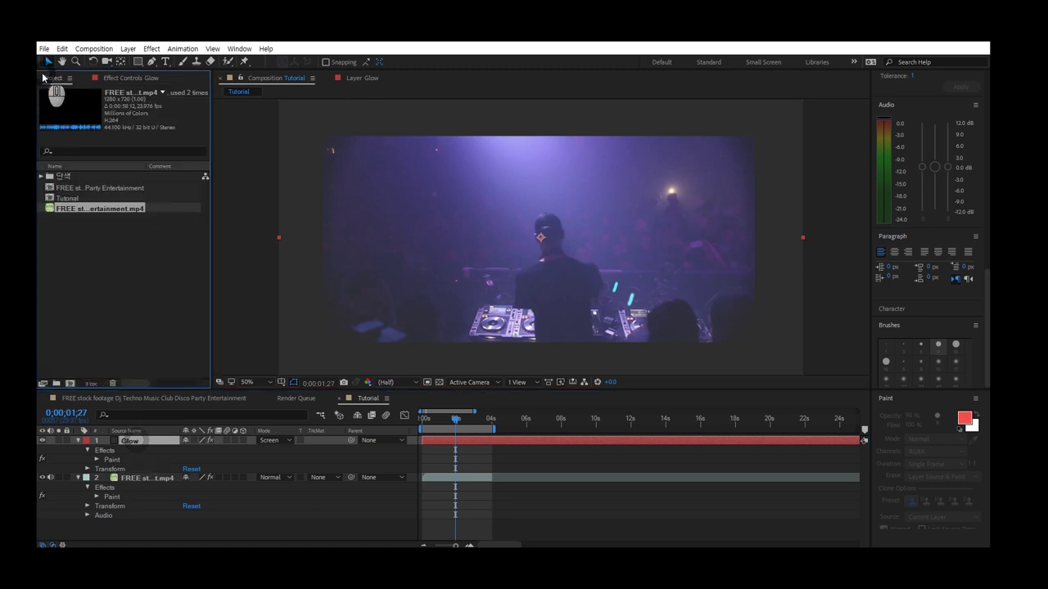
click(105, 399)
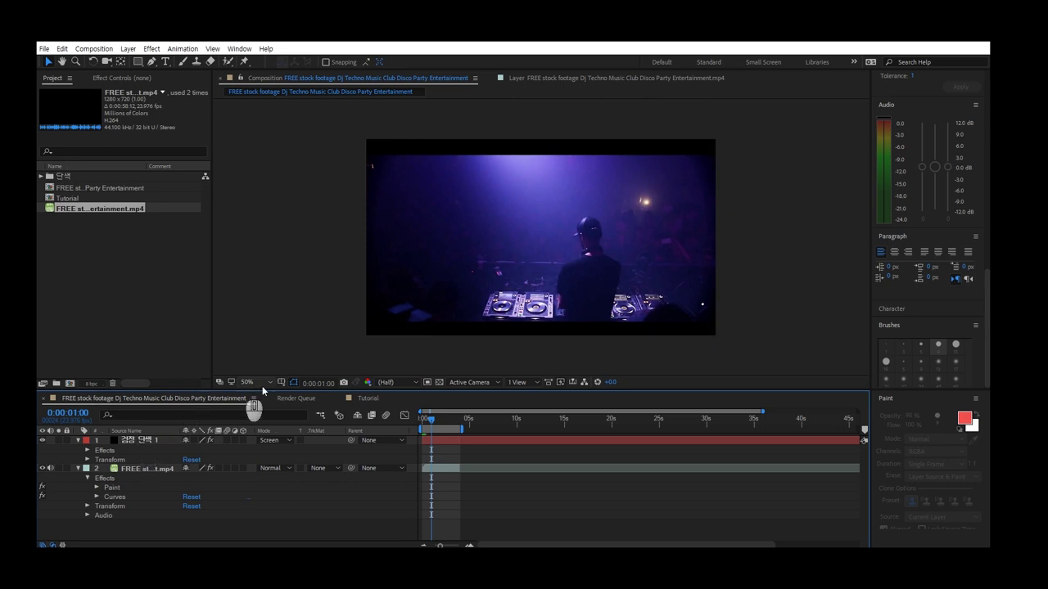
click(380, 398)
right_click(139, 441)
click(217, 86)
Change the Glow solid layer's color to black (000000) in its solid settings.
click(128, 48)
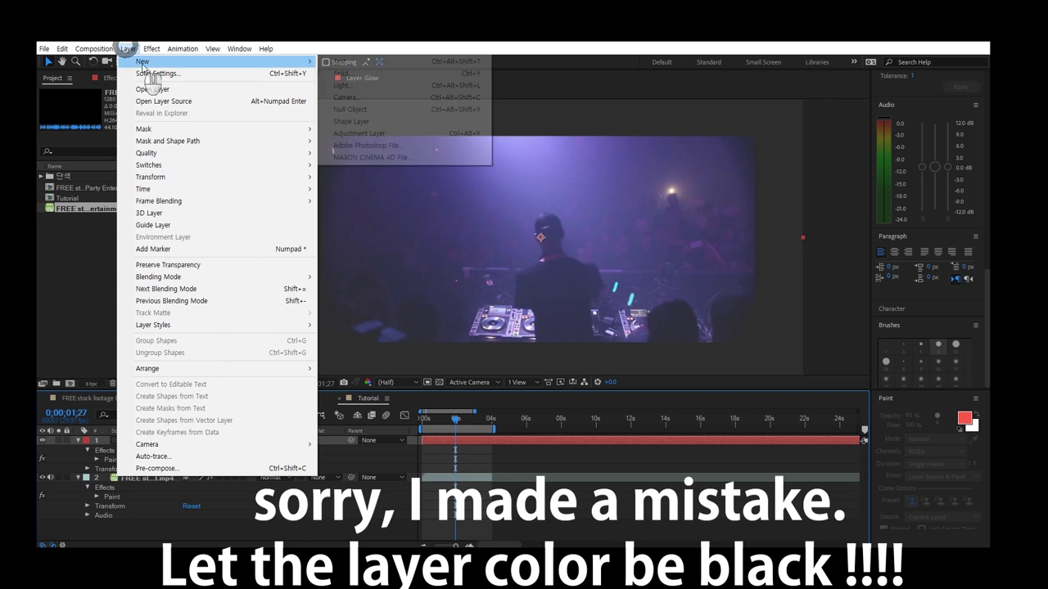
click(172, 73)
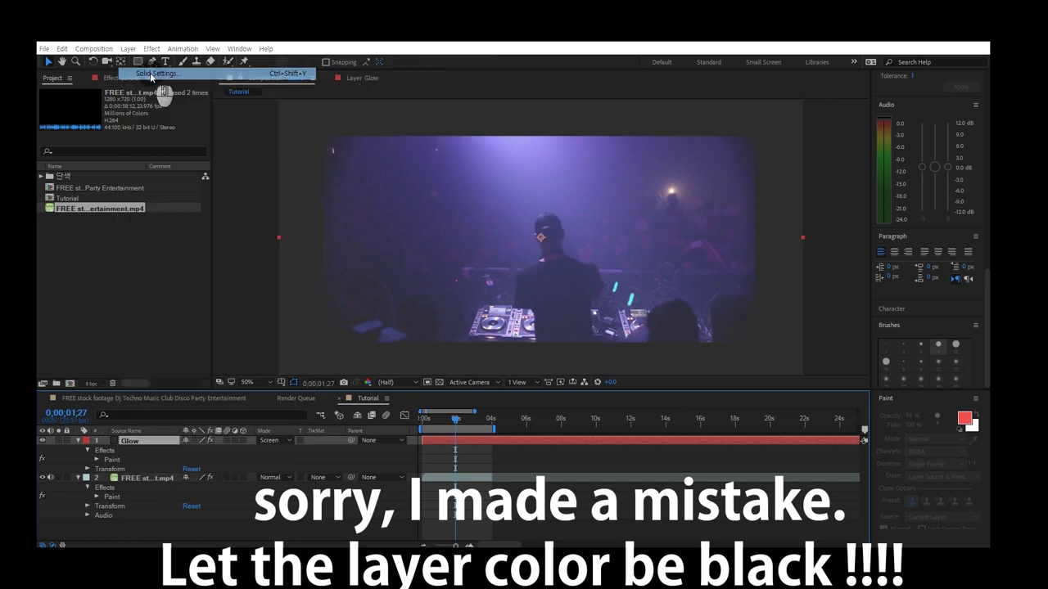
click(502, 349)
drag(725, 432, 766, 481)
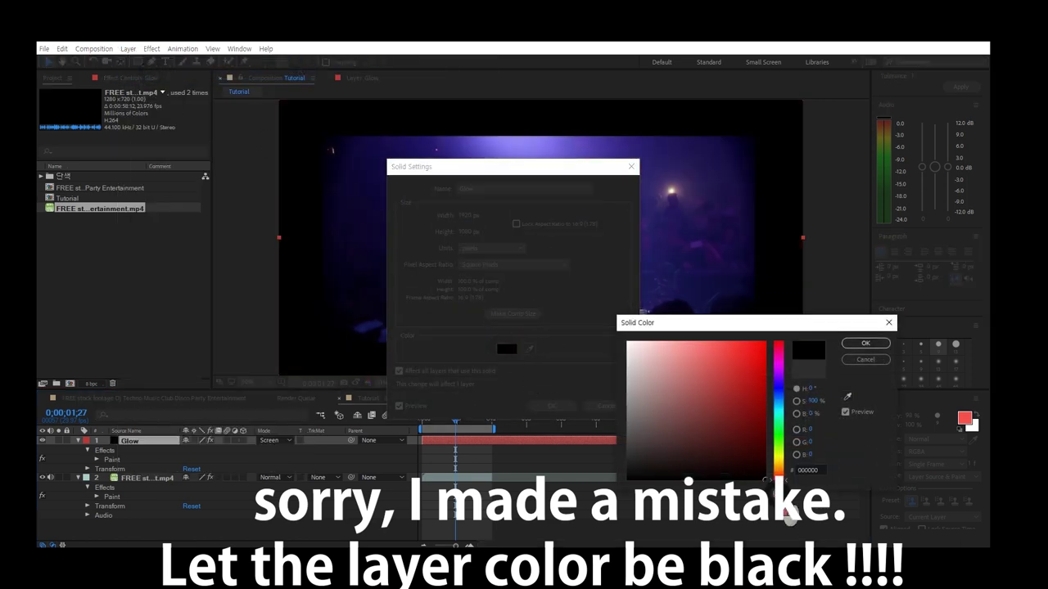
click(874, 344)
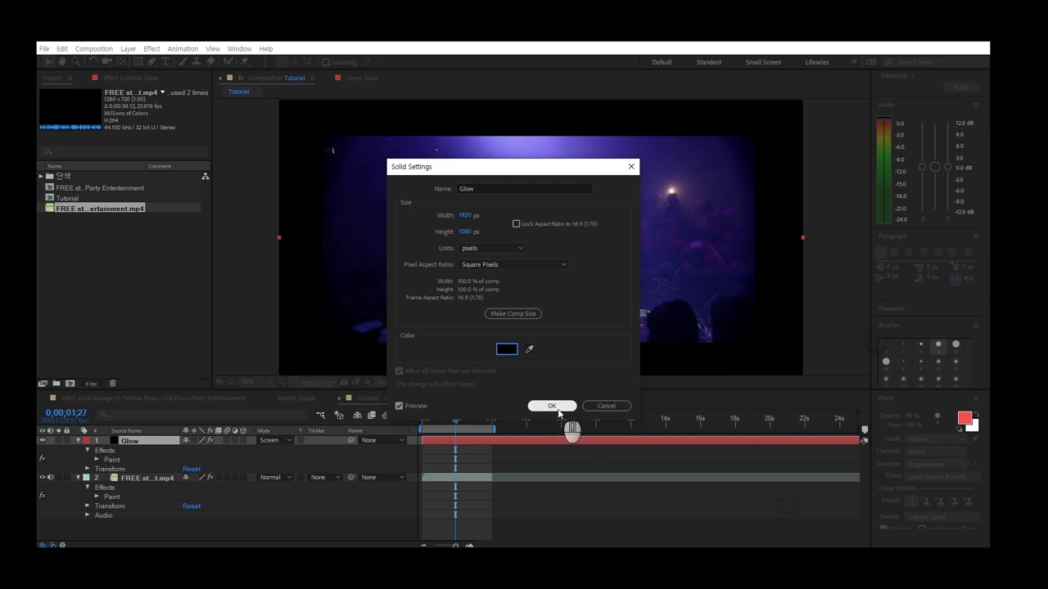
click(552, 406)
Apply a Glow effect after Paint on the Glow layer and lower its Glow Threshold to 49.8%.
click(146, 77)
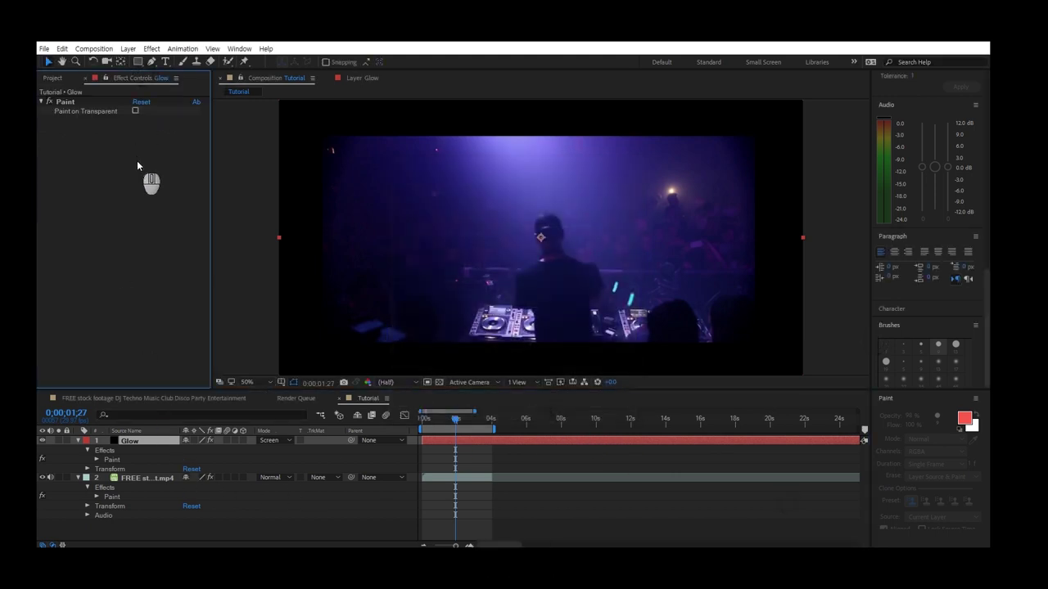
key(ctrl+space)
text(glow)
key(Return)
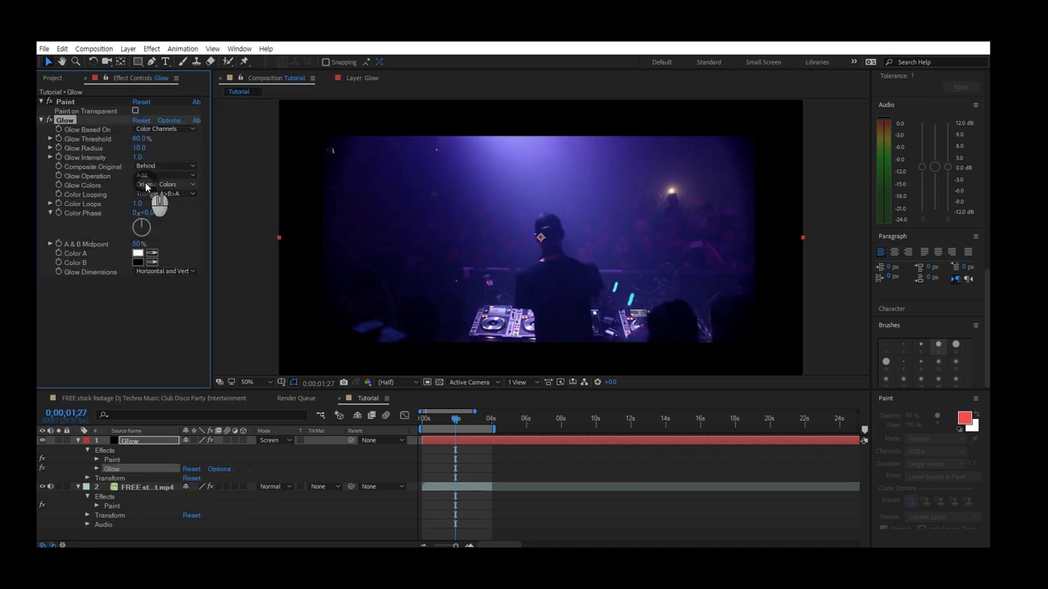
drag(140, 138, 125, 141)
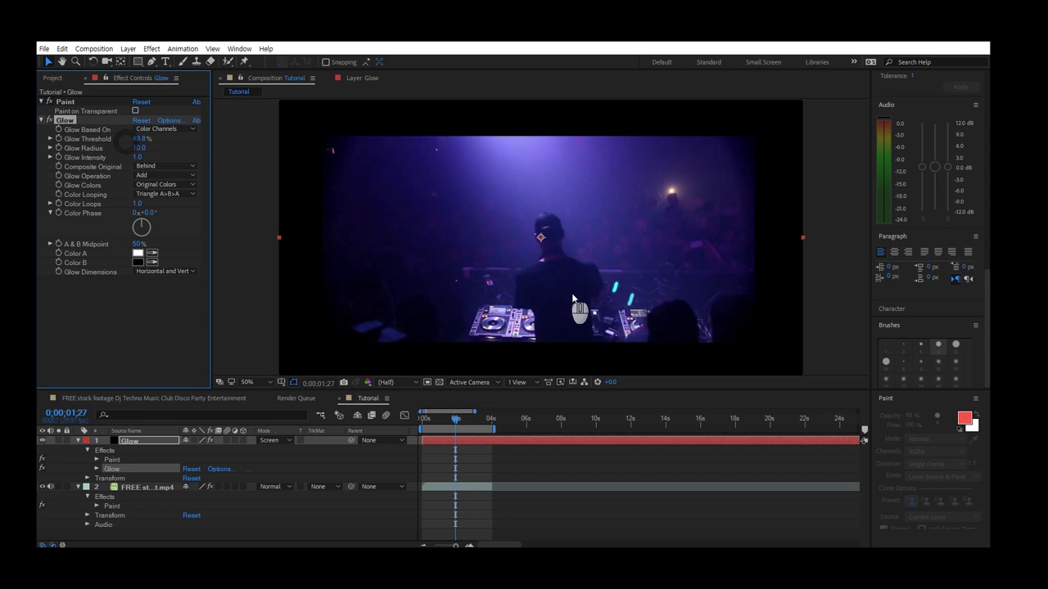
Move to 0;00;02;12 and set the Glow effect's Glow Threshold to 40%.
scroll(646, 321, up, 1)
drag(449, 419, 464, 419)
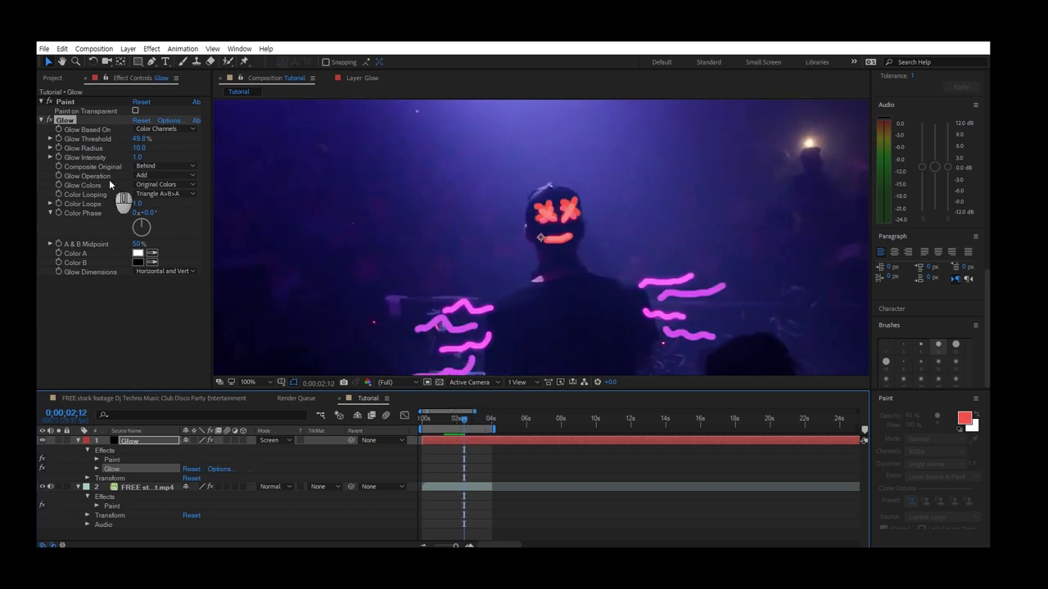
click(141, 138)
text(40)
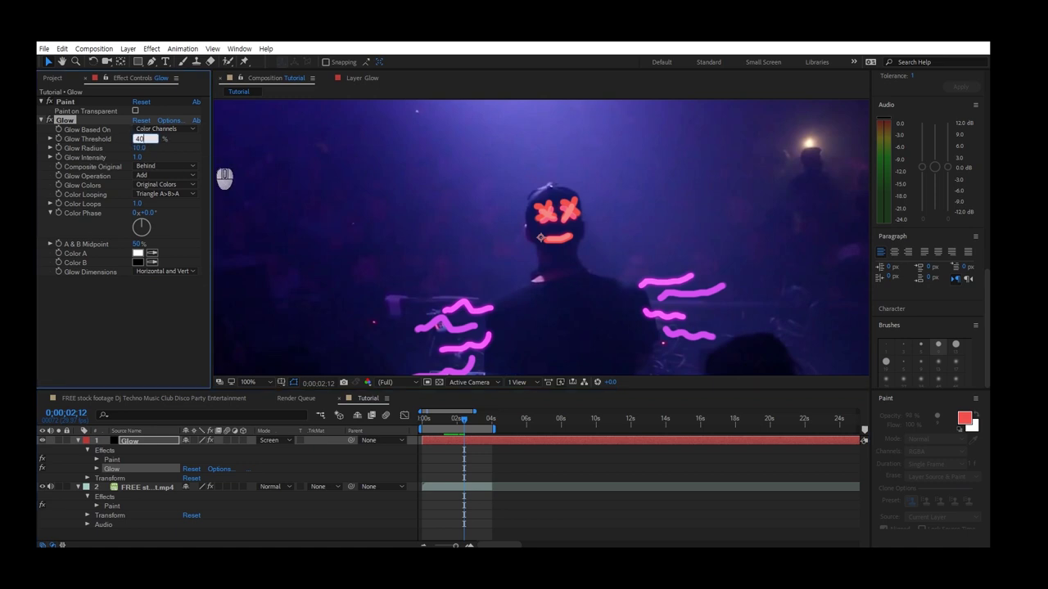
key(Return)
Set the Glow effect's Glow Radius to 35 and Glow Intensity to 0.9.
drag(142, 150, 158, 149)
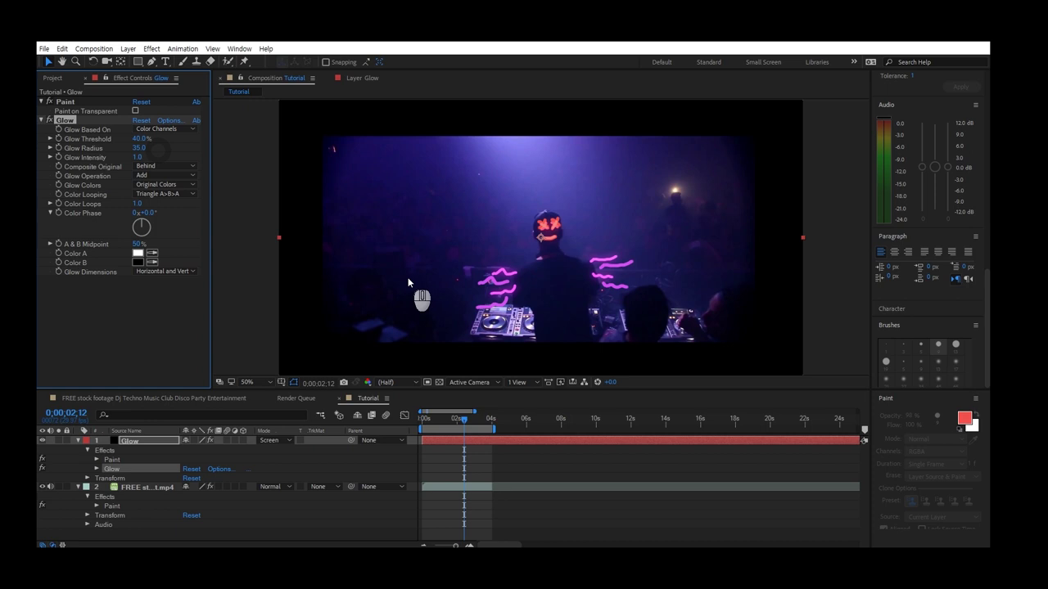
drag(138, 159, 131, 160)
scroll(530, 346, down, 2)
scroll(589, 361, up, 2)
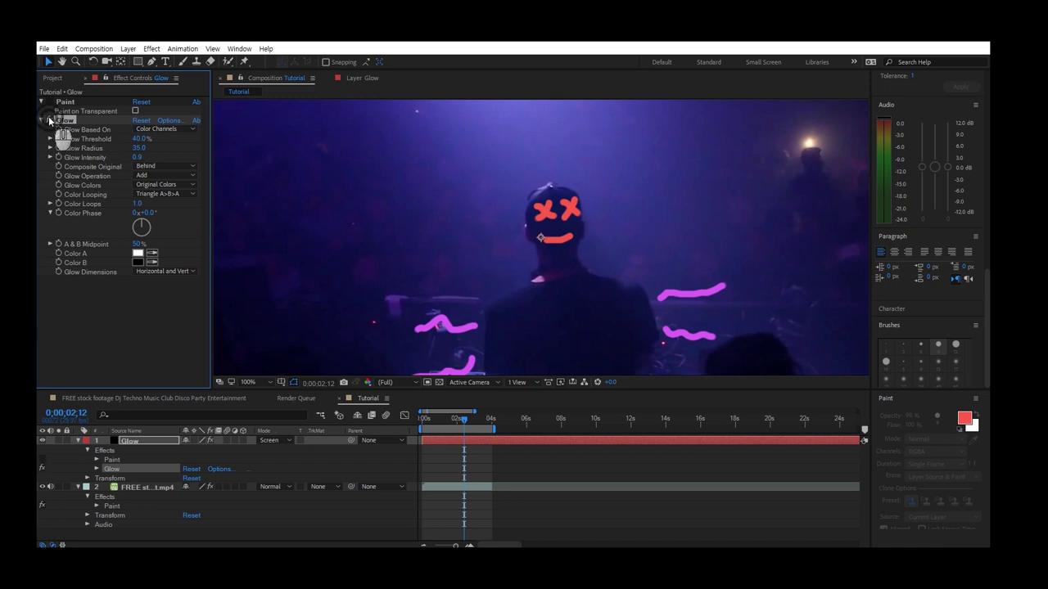
Turn the Glow layer's Paint effect back on and disable the Paint effect on the footage layer.
click(41, 459)
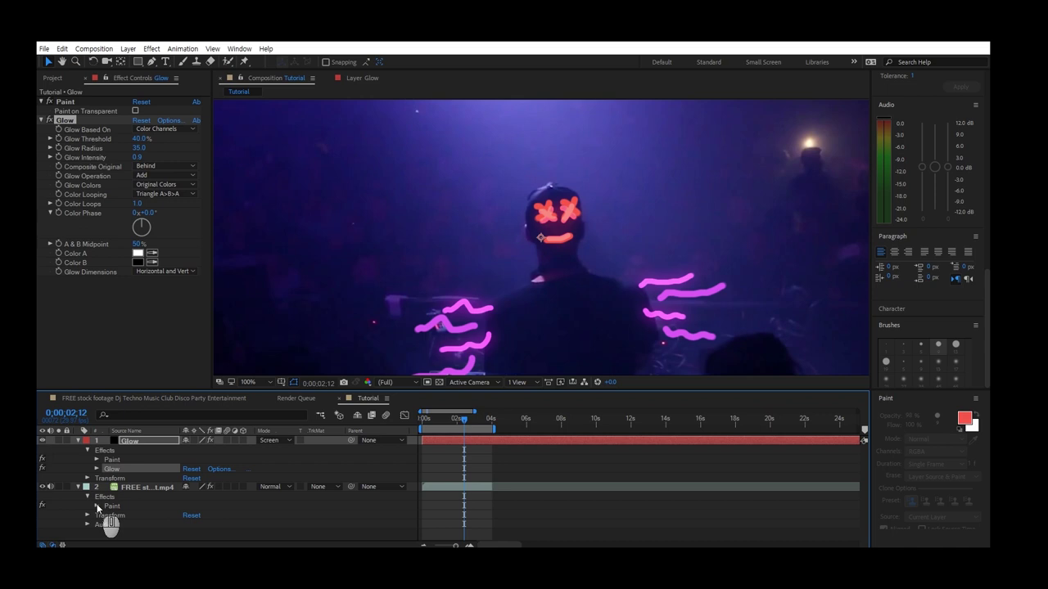
click(42, 505)
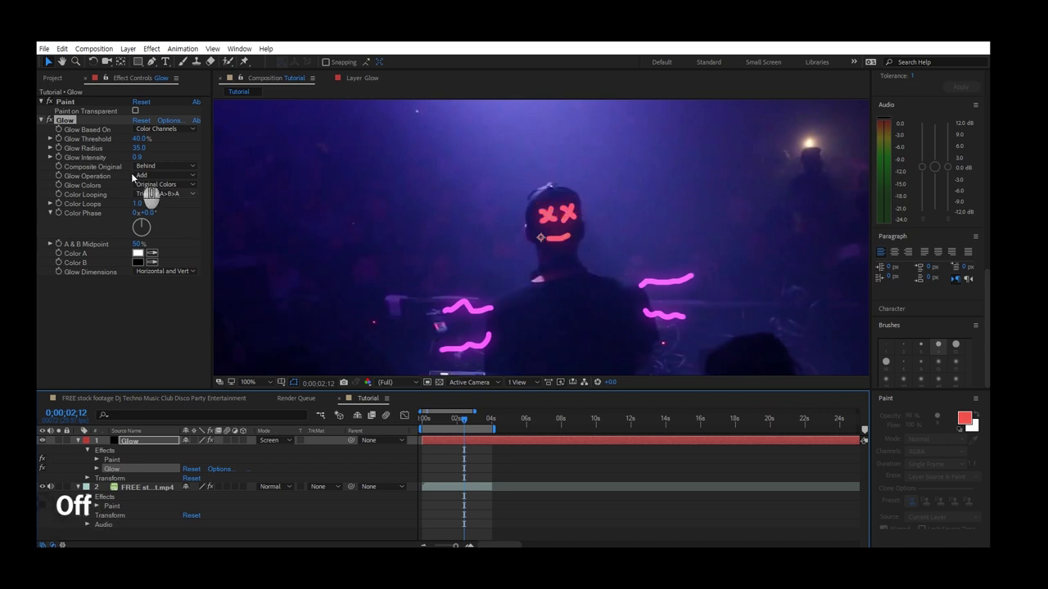
click(47, 120)
click(48, 120)
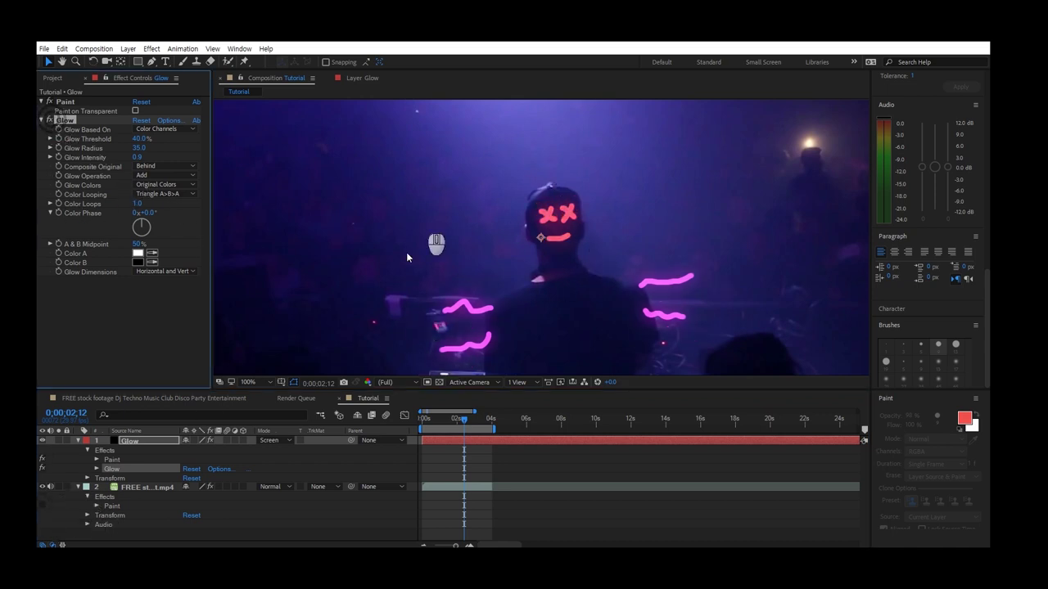
scroll(606, 278, down, 1)
scroll(598, 303, up, 1)
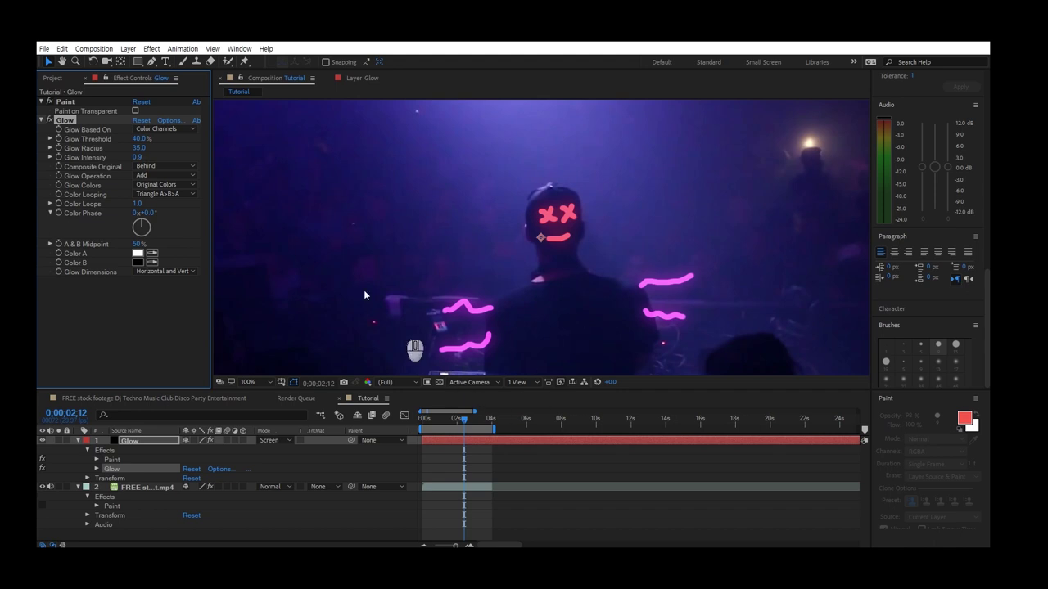
Duplicate the Glow effect and adjust the copy's Threshold and Radius, with its Glow Intensity at 0.8.
click(65, 121)
drag(303, 221, 307, 222)
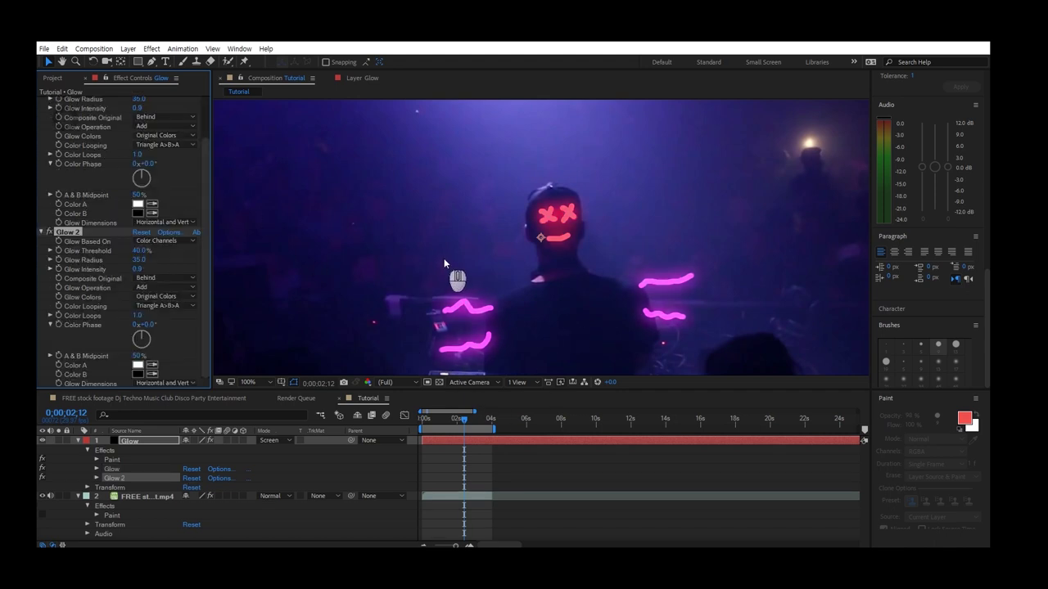
drag(141, 262, 223, 284)
mouse_move(141, 251)
mouse_down()
mouse_move(123, 250)
mouse_move(147, 251)
mouse_move(137, 257)
mouse_up()
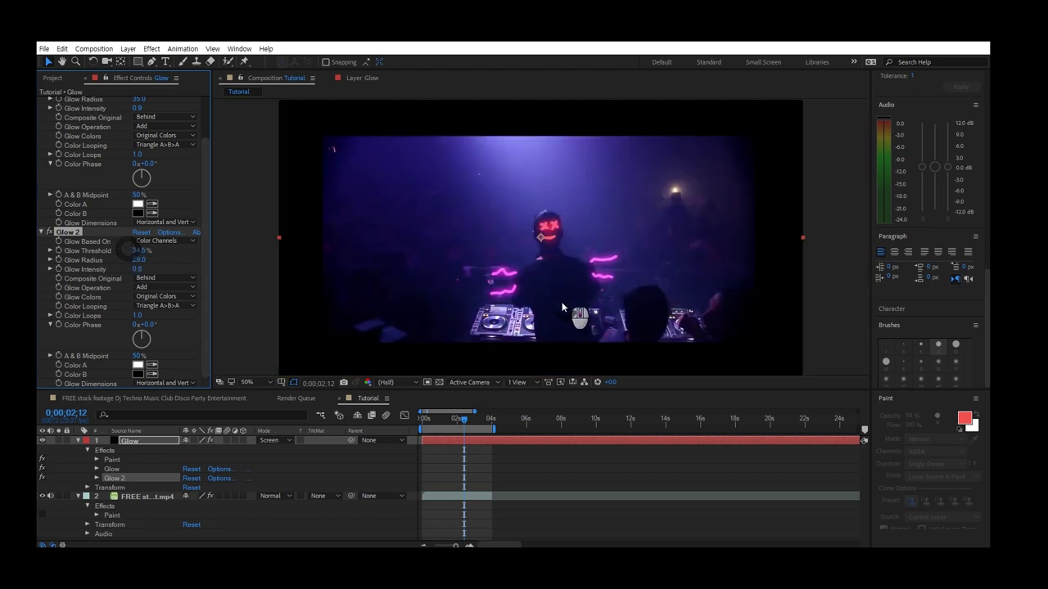
Return to the start of the composition and play back the glowing paint animation.
drag(476, 428, 403, 418)
click(597, 267)
key(space)
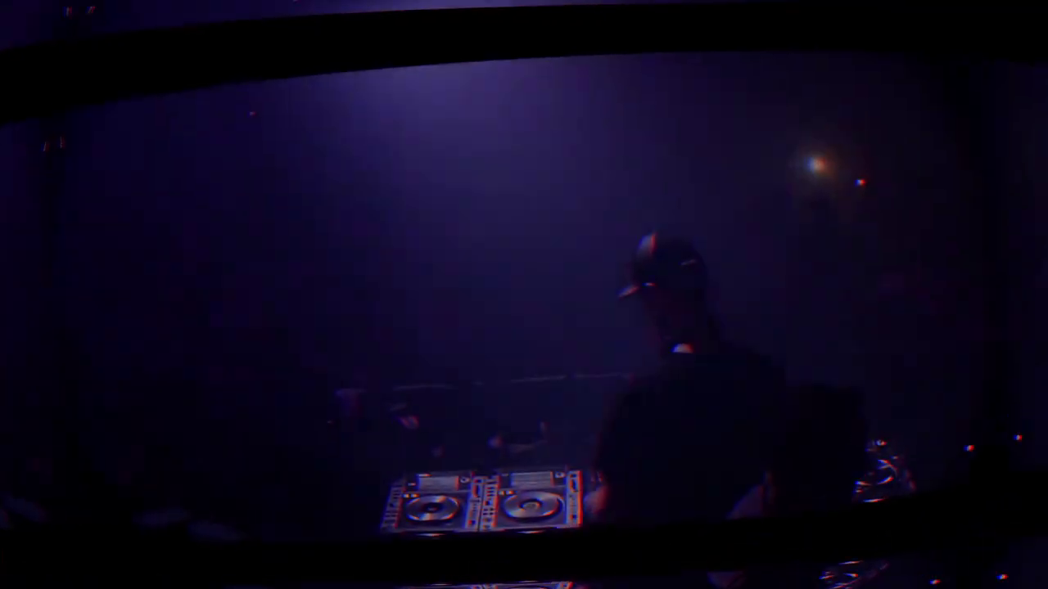